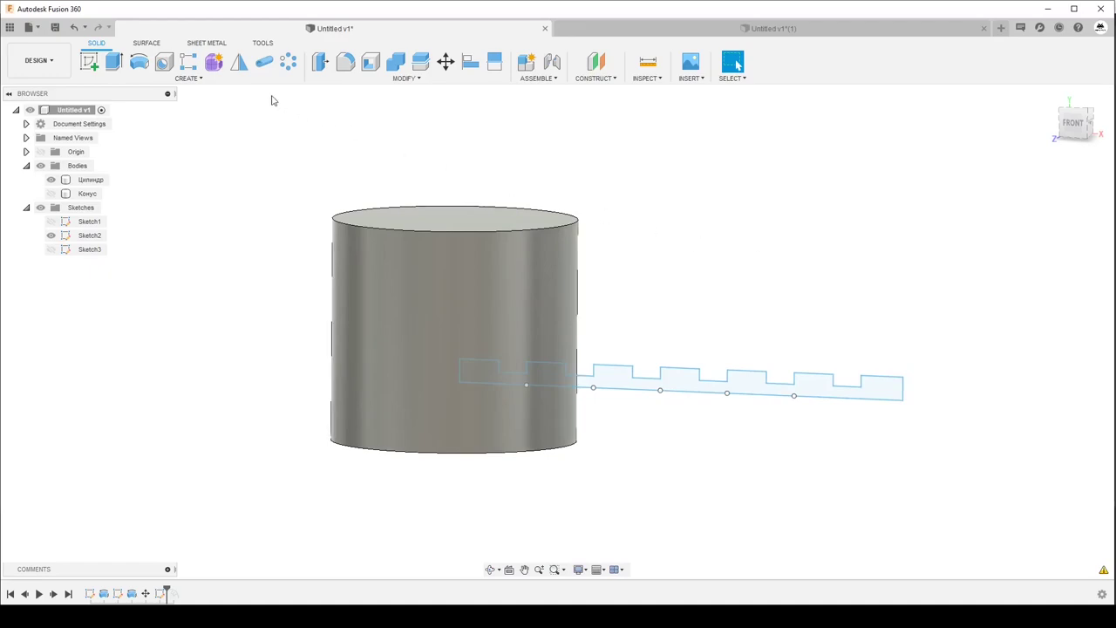
Emboss the notched sketch profile onto the cylinder's side face, previewing at 1.00 cm depth.
left_click(186, 79)
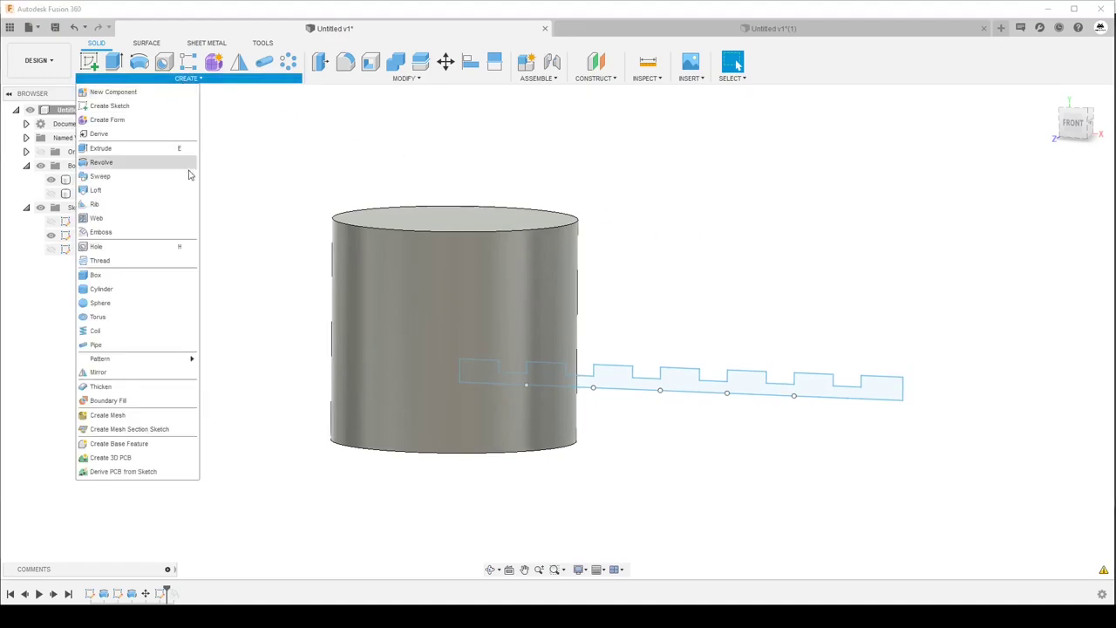
left_click(101, 232)
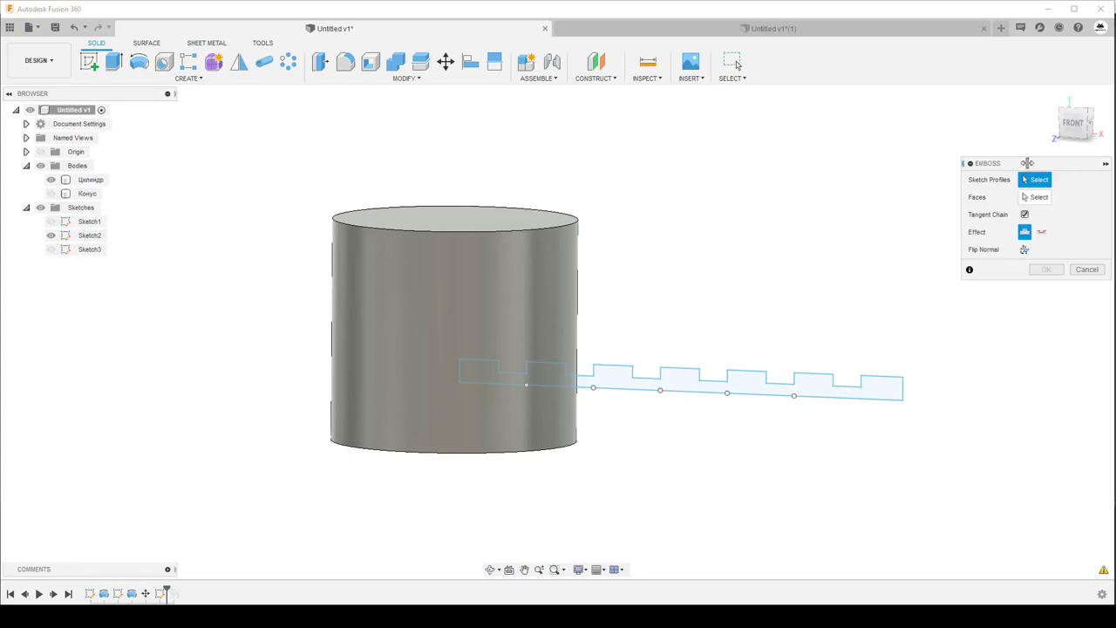
left_click(810, 385)
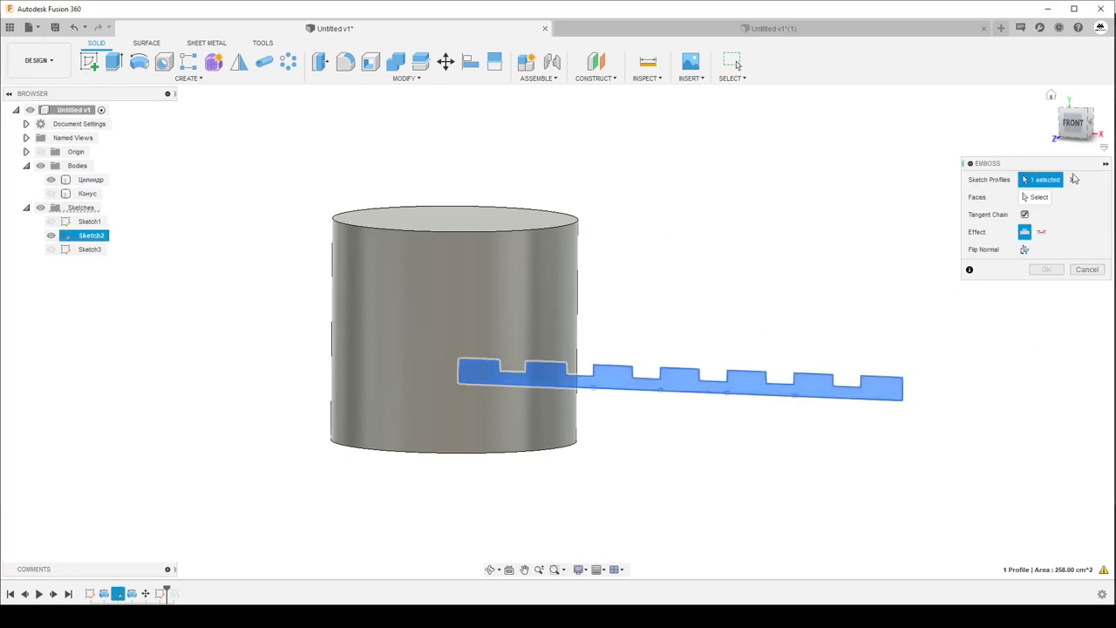
left_click(1039, 198)
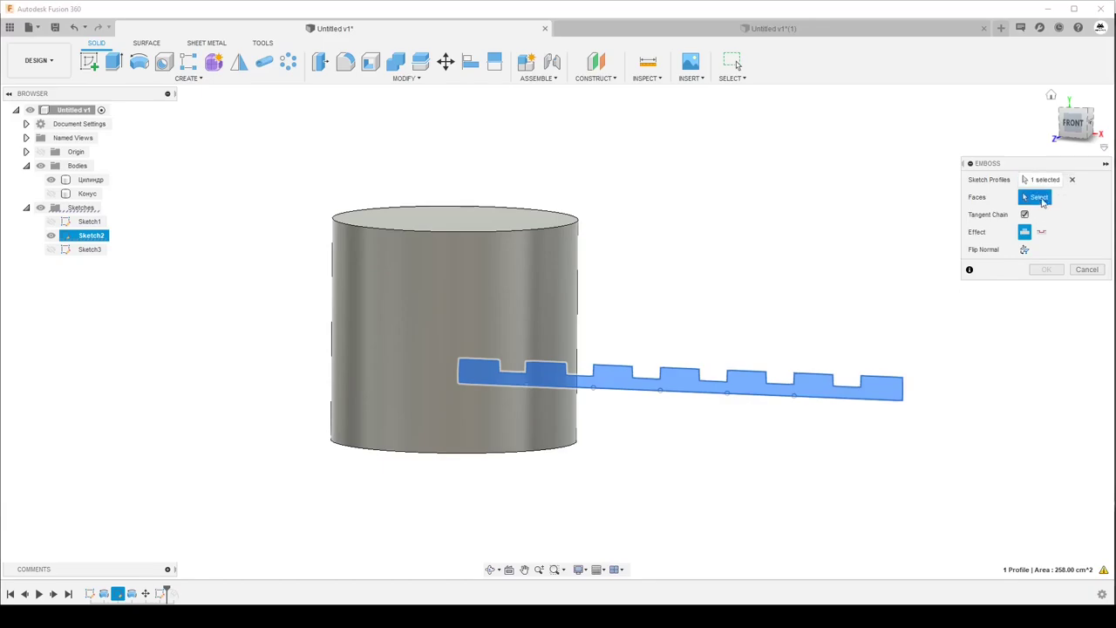
left_click(466, 293)
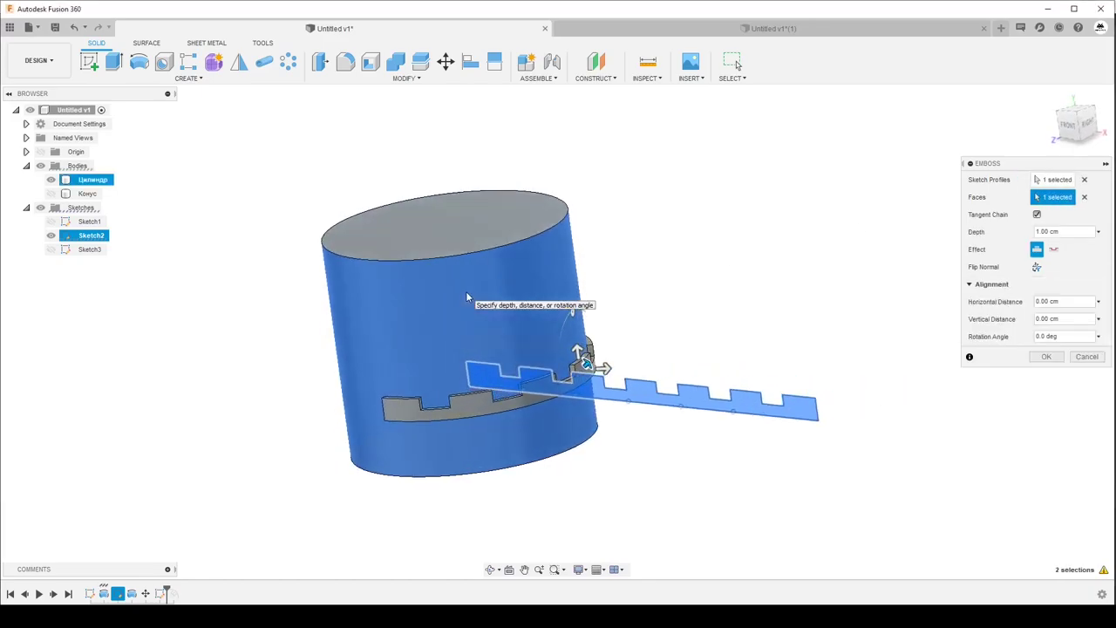
After briefly trying Deboss, make the band 2.00 cm raised, offset 6.00 cm, tilted 20°, normal flipped.
mouse_move(467, 298)
middle_mouse_down("shift")
mouse_move(572, 334)
mouse_move(566, 327)
mouse_move(626, 404)
middle_mouse_up("shift")
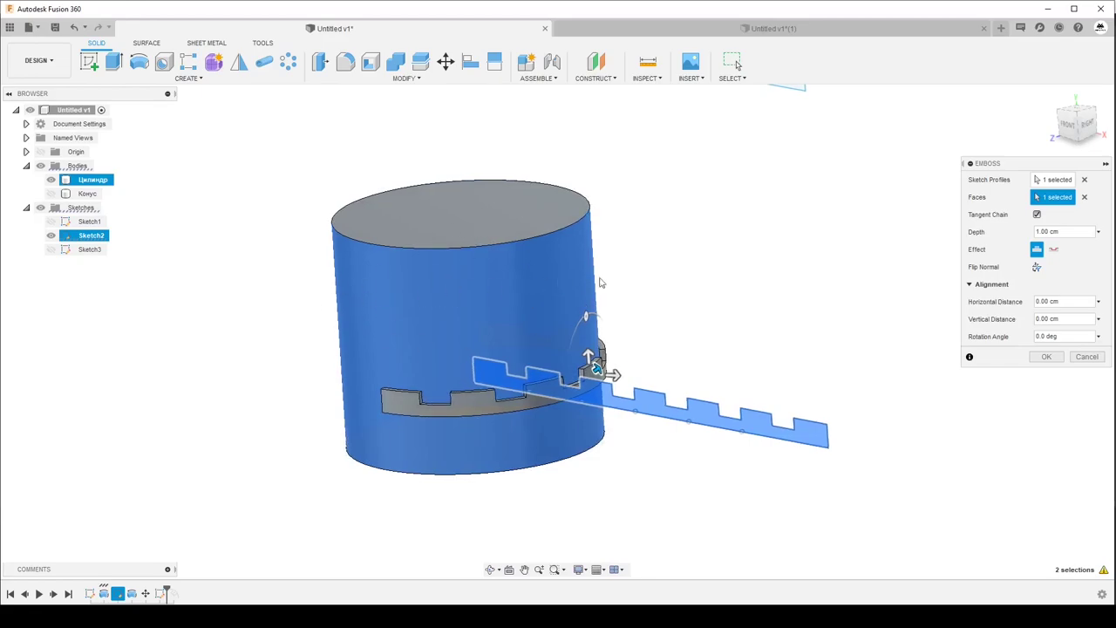
middle_click_drag(600, 283, 610, 288, "shift")
type("2")
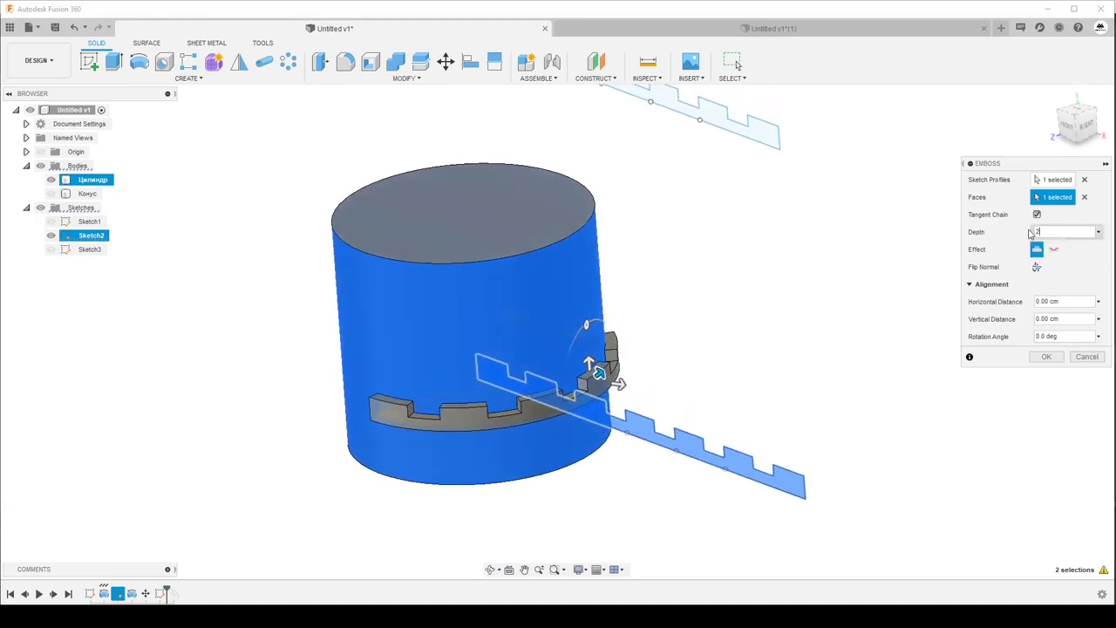
left_click(1055, 249)
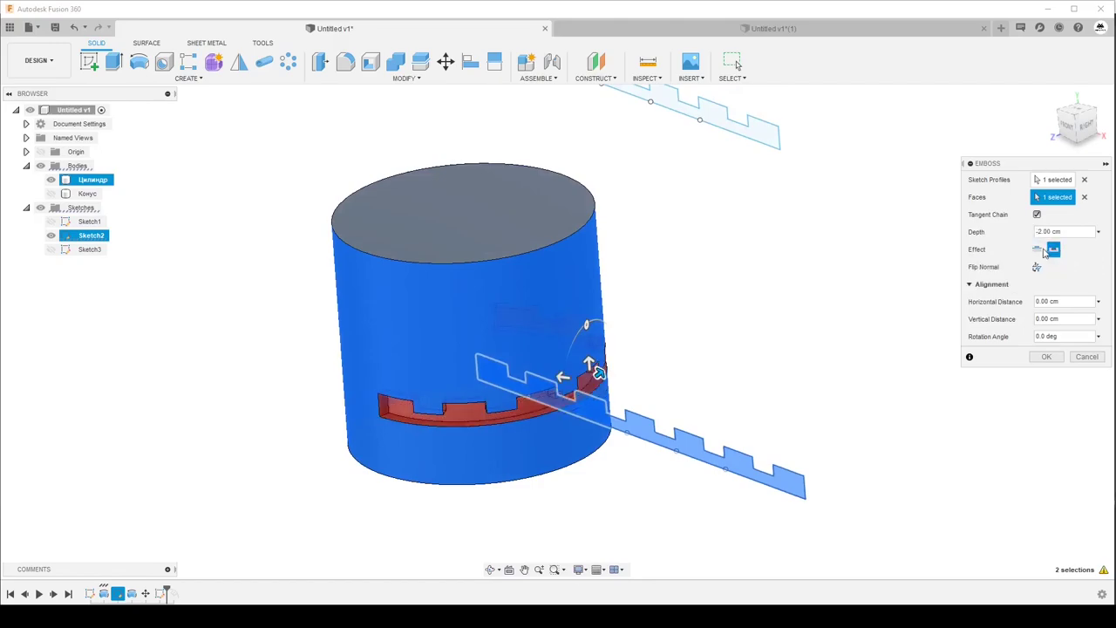
left_click(1037, 250)
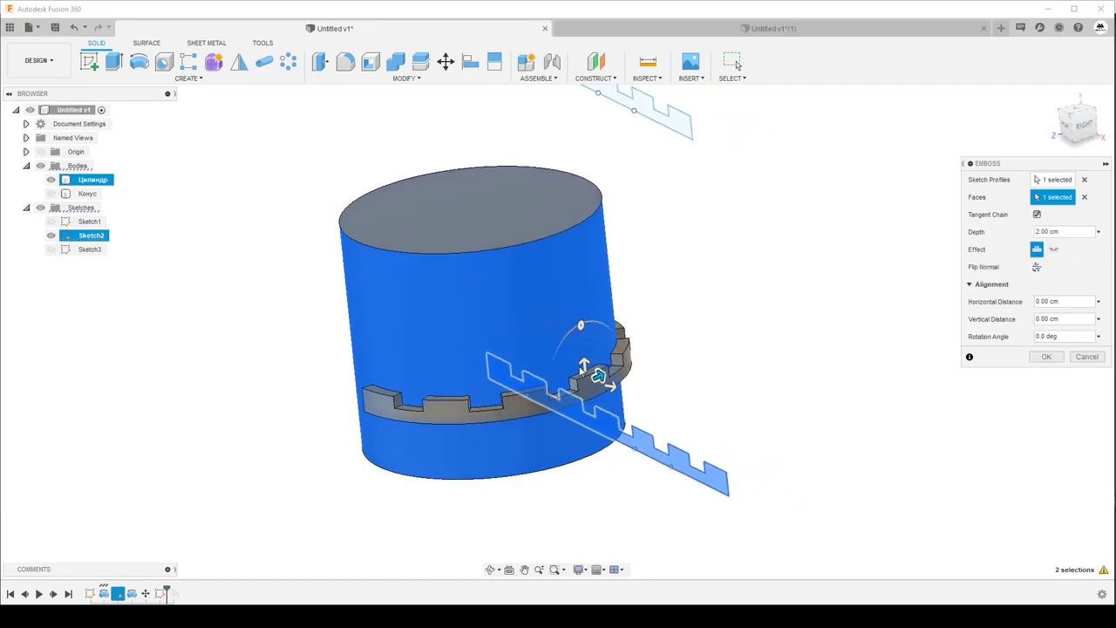
mouse_move(583, 363)
left_mouse_down()
mouse_move(575, 289)
mouse_move(562, 299)
left_mouse_up()
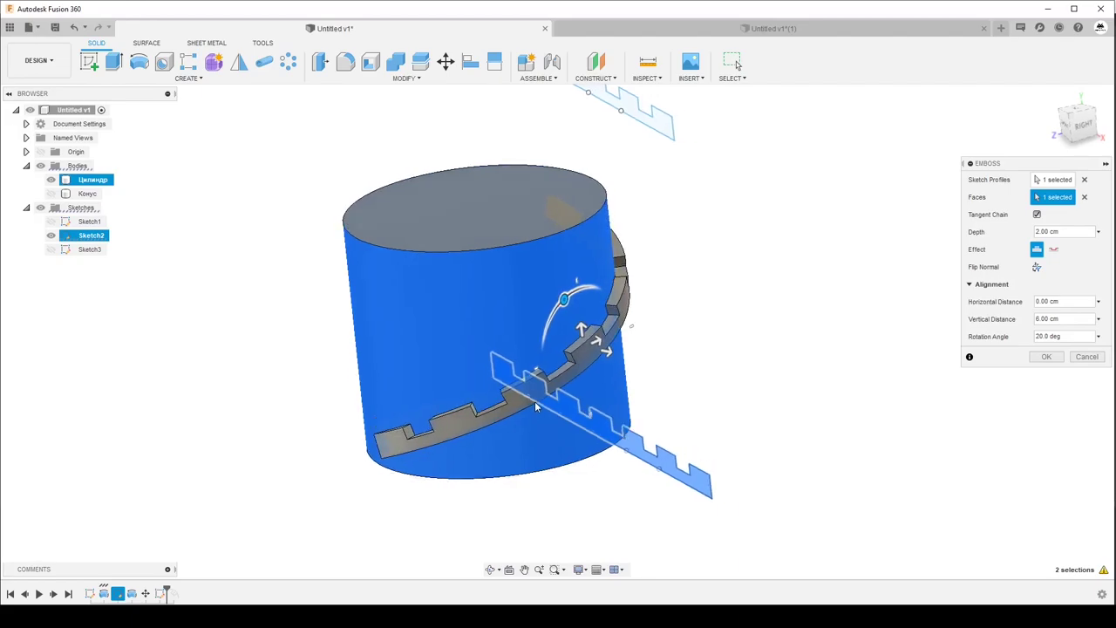
middle_click_drag(535, 401, 567, 393, "shift")
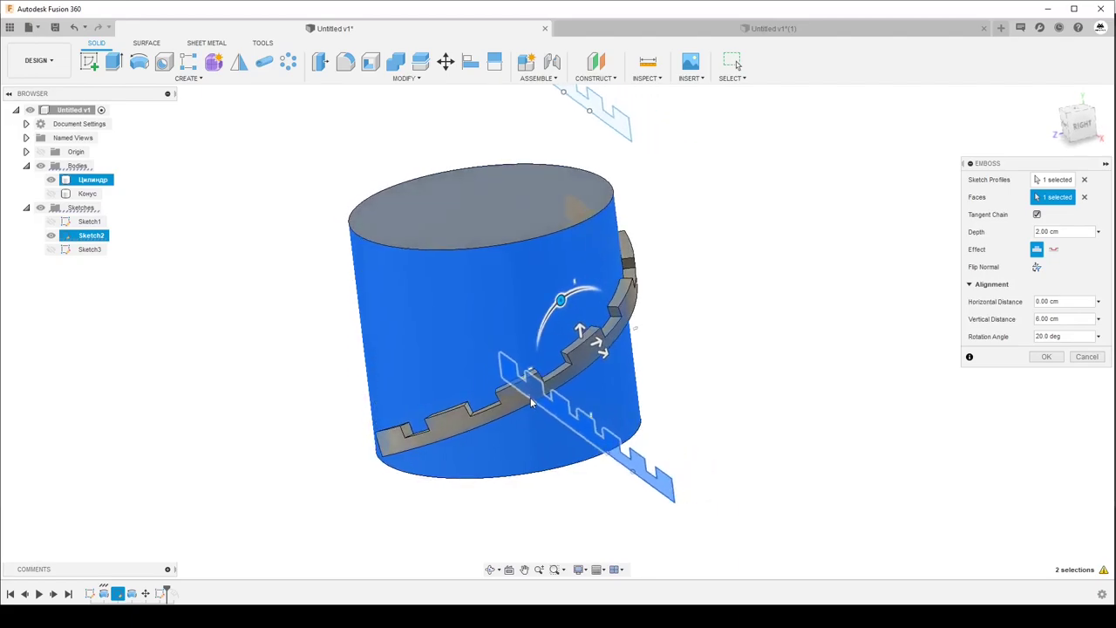
left_click(1037, 268)
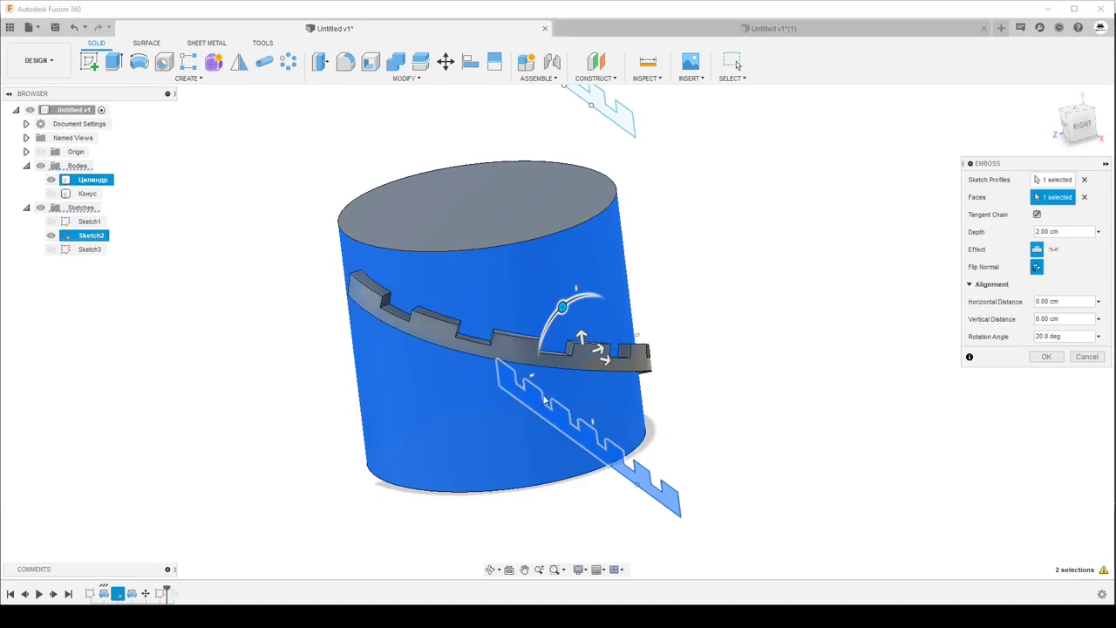
middle_click_drag(472, 324, 493, 319, "shift")
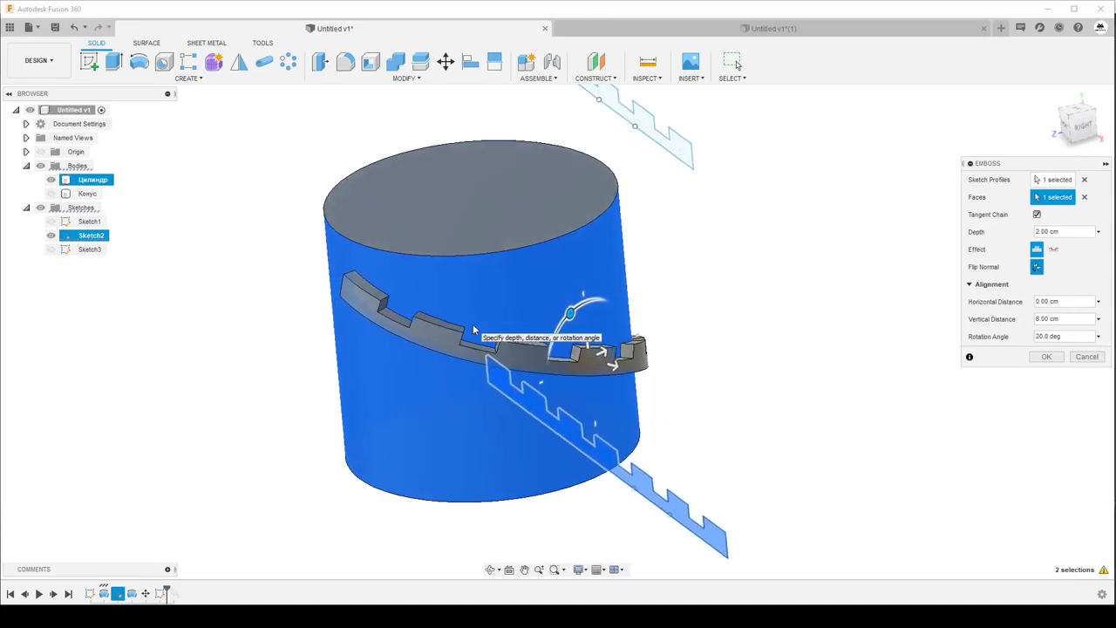
Discard the first emboss and wrap the upper notched profile onto the cylinder face in a new one.
left_click(1090, 358)
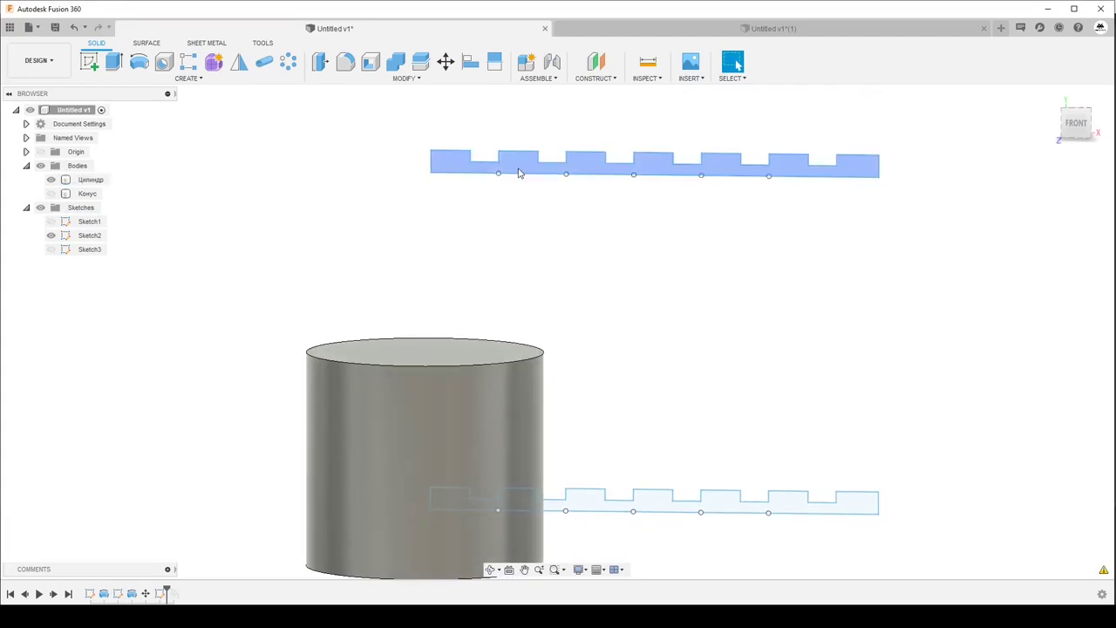
left_click(153, 80)
left_click(119, 234)
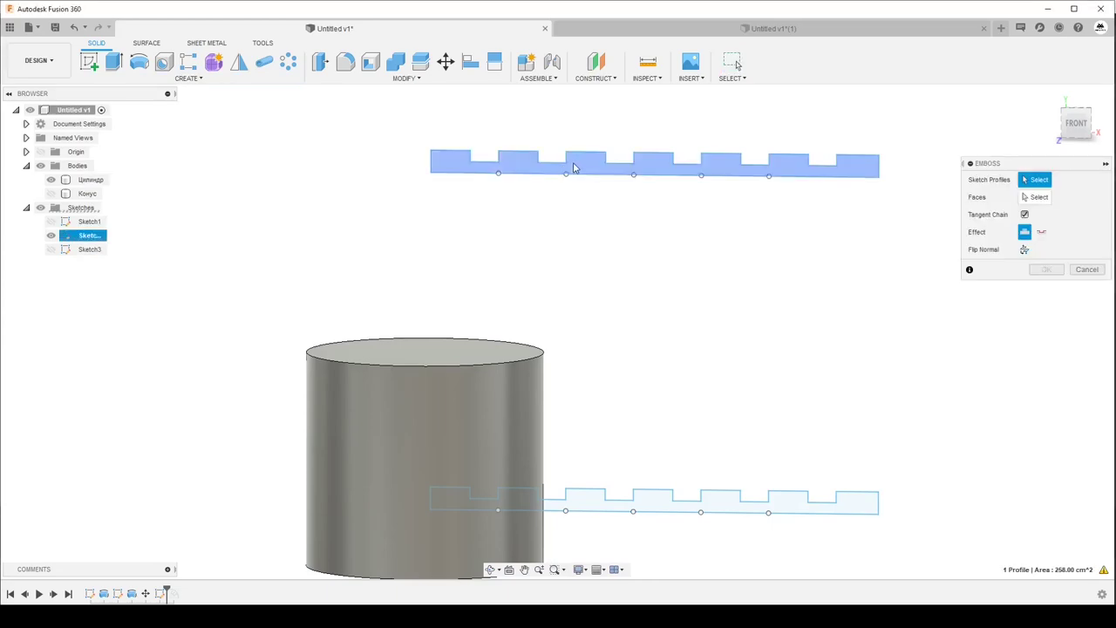
left_click(565, 167)
left_click(1036, 199)
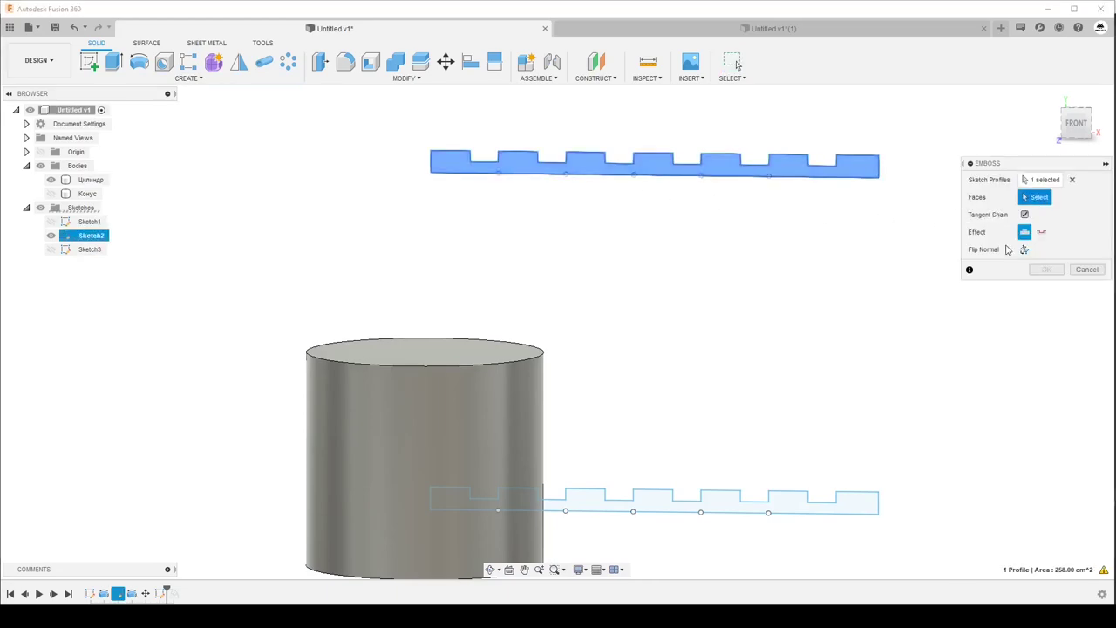
left_click(481, 416)
mouse_move(481, 422)
middle_mouse_down("shift")
mouse_move(723, 439)
mouse_move(645, 375)
middle_mouse_up("shift")
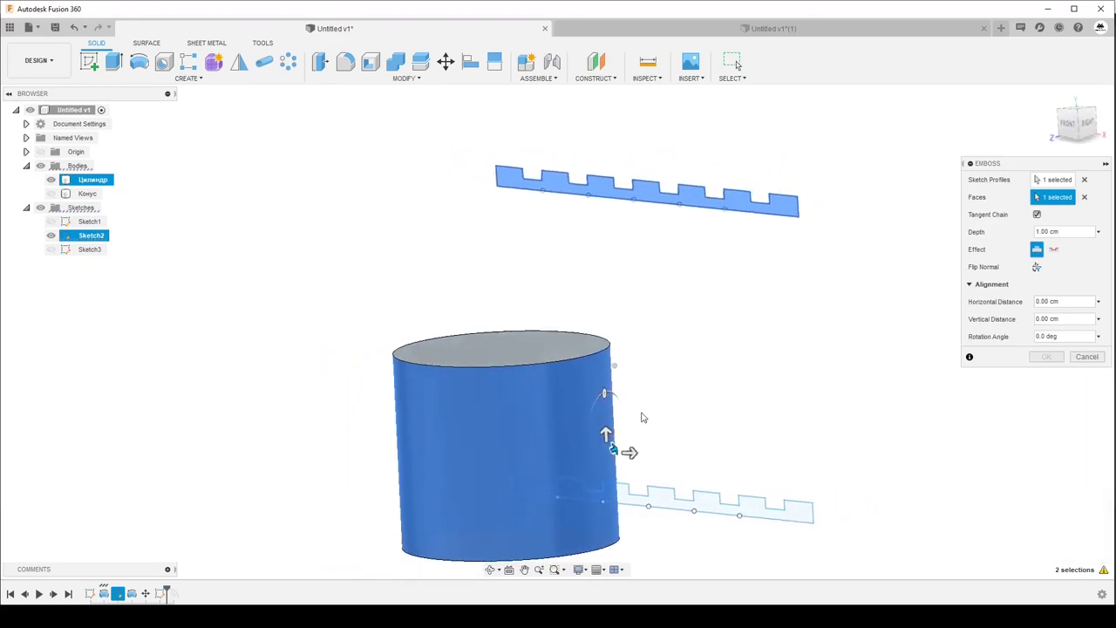
middle_click_drag(584, 198, 627, 387, "shift")
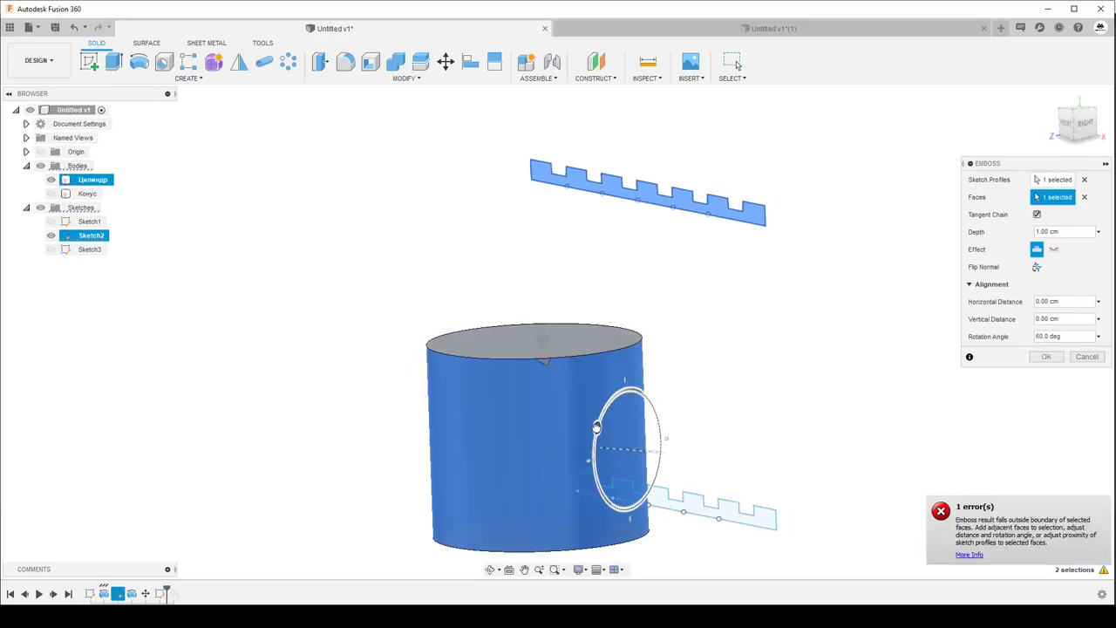
Tilt the embossed profile to 70° and shift it down to -20, then -26 cm.
mouse_move(597, 427)
left_mouse_down()
mouse_move(573, 344)
mouse_move(562, 412)
left_mouse_up()
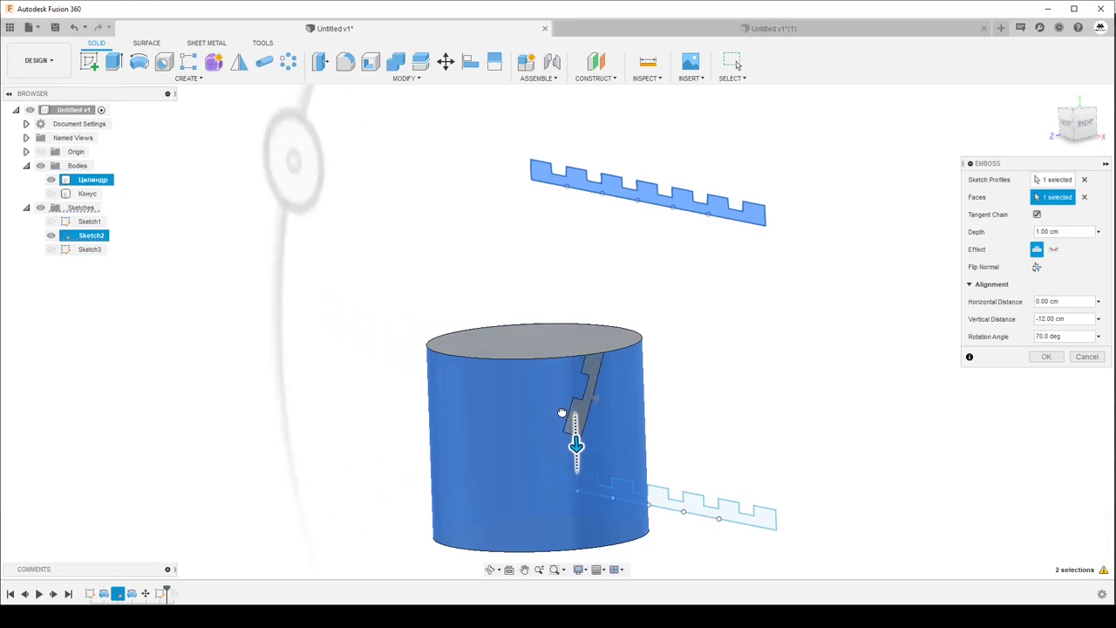
left_click_drag(562, 412, 547, 449)
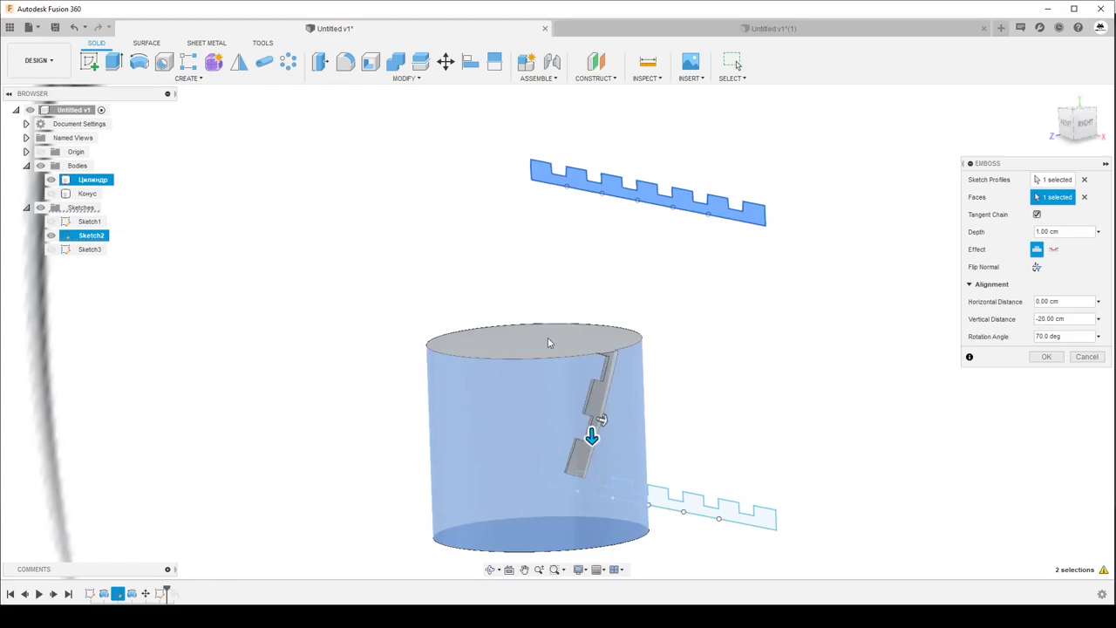
left_click_drag(589, 423, 579, 476)
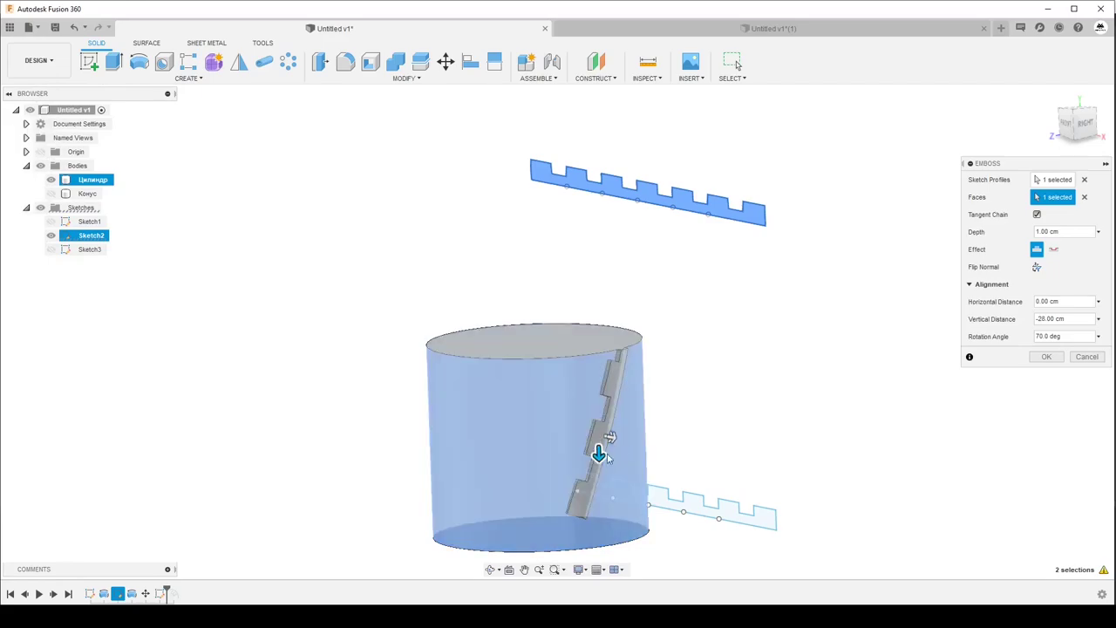
scroll(674, 393, "down", 3)
scroll(674, 393, "down", 2)
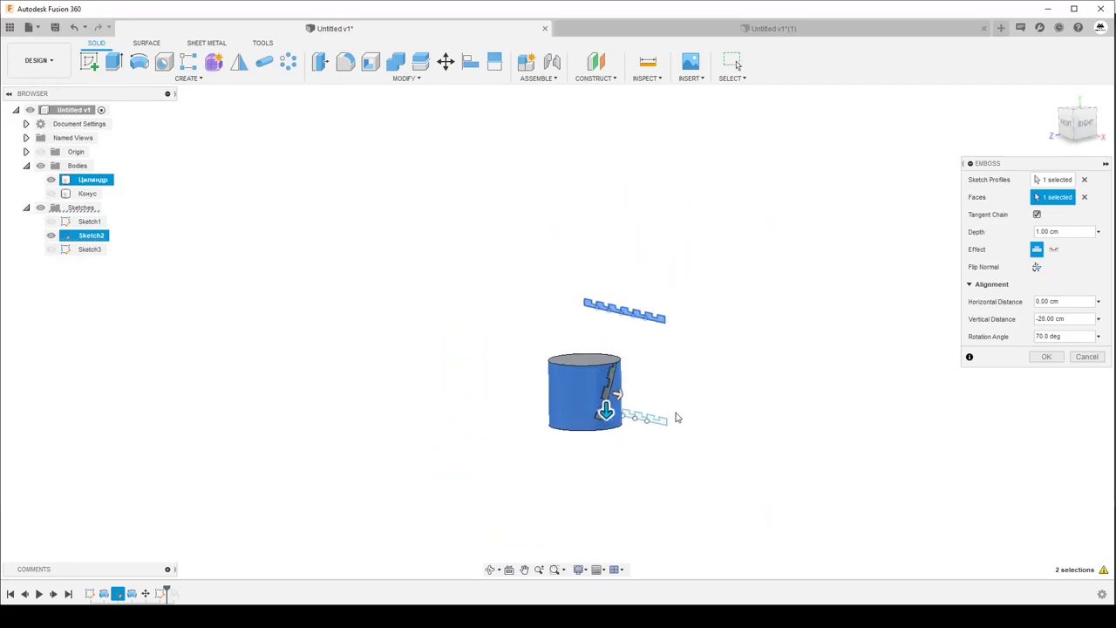
scroll(677, 410, "down", 2)
scroll(538, 394, "up", 5)
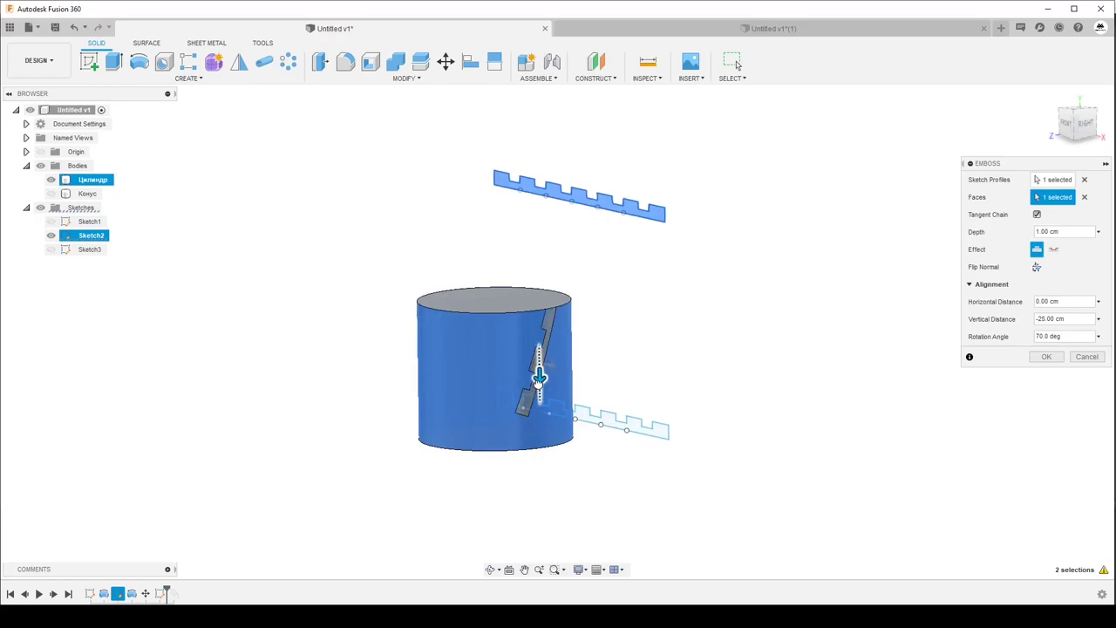
Bring the profile back up to -15 cm and reduce its tilt to 75°.
left_click_drag(539, 360, 539, 340)
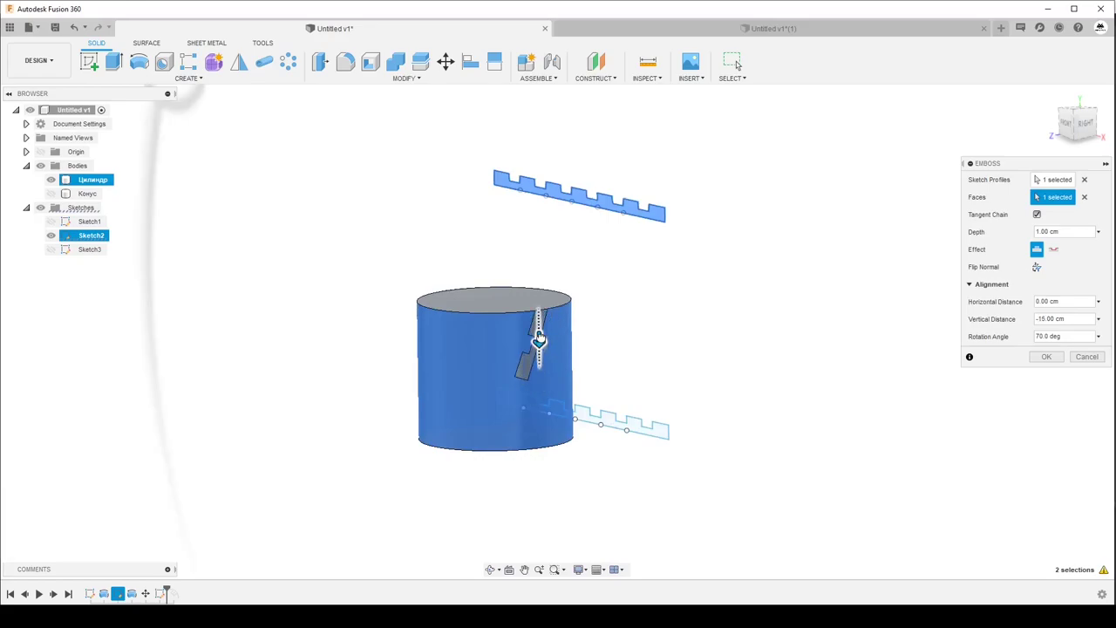
scroll(558, 375, "down", 3)
scroll(454, 354, "down", 3)
scroll(330, 283, "down", 2)
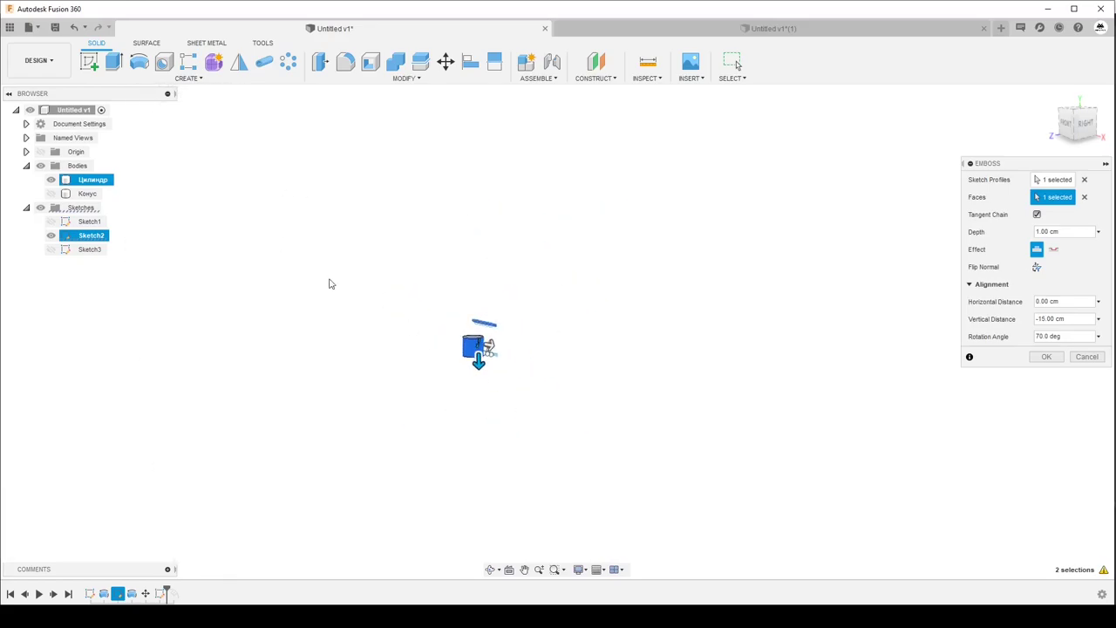
scroll(329, 283, "up", 3)
scroll(324, 279, "up", 2)
scroll(305, 278, "up", 2)
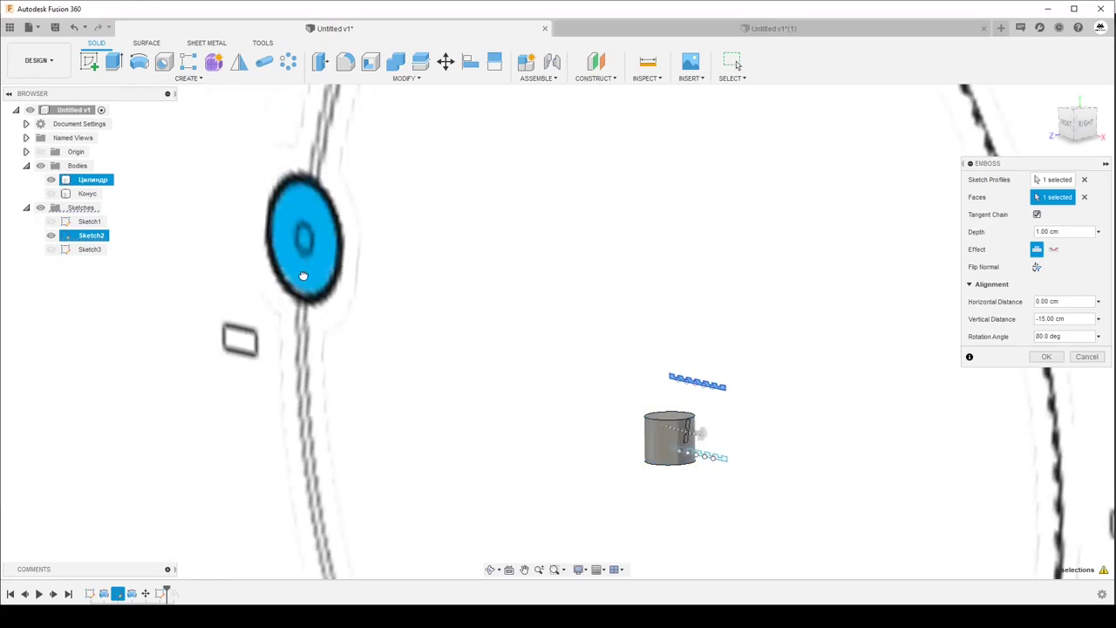
mouse_move(301, 279)
left_mouse_down()
mouse_move(311, 219)
mouse_move(349, 170)
mouse_move(305, 288)
mouse_move(301, 410)
mouse_move(301, 331)
mouse_move(327, 245)
mouse_move(309, 401)
mouse_move(323, 288)
left_mouse_up()
Cancel the second emboss, hide the cylinder body and show the cone body.
left_click(1088, 357)
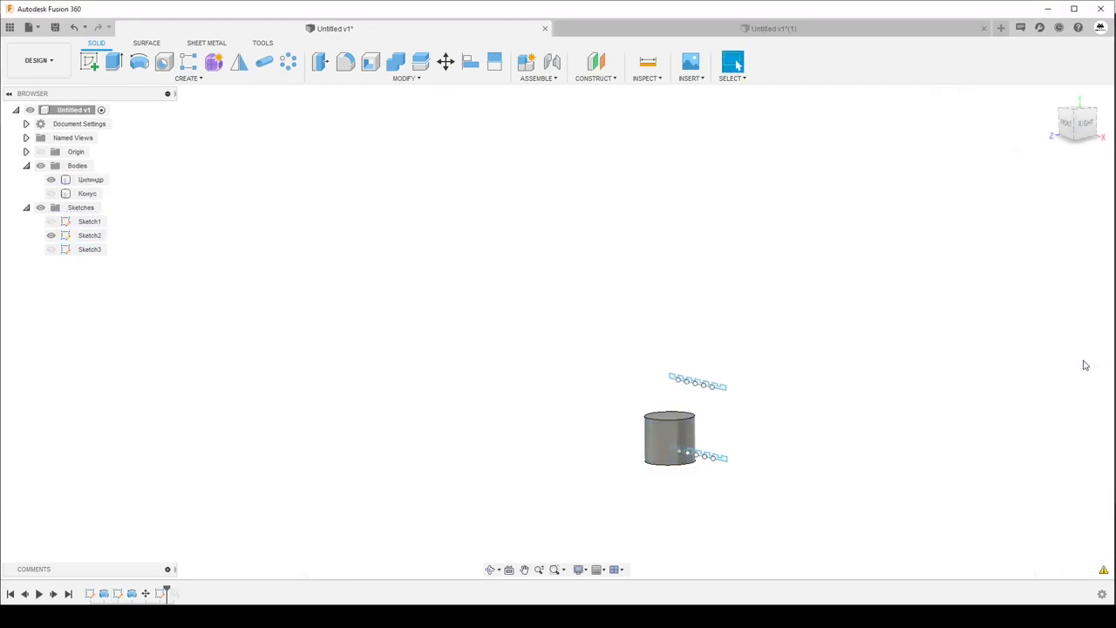
scroll(664, 458, "up", 5)
scroll(664, 458, "up", 3)
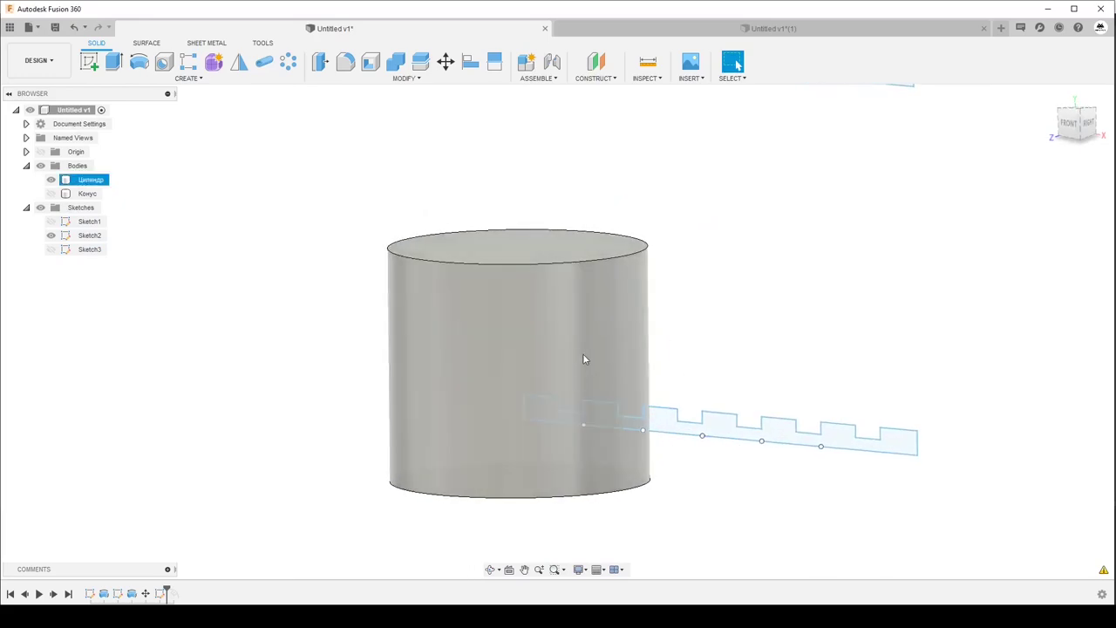
scroll(602, 369, "down", 2)
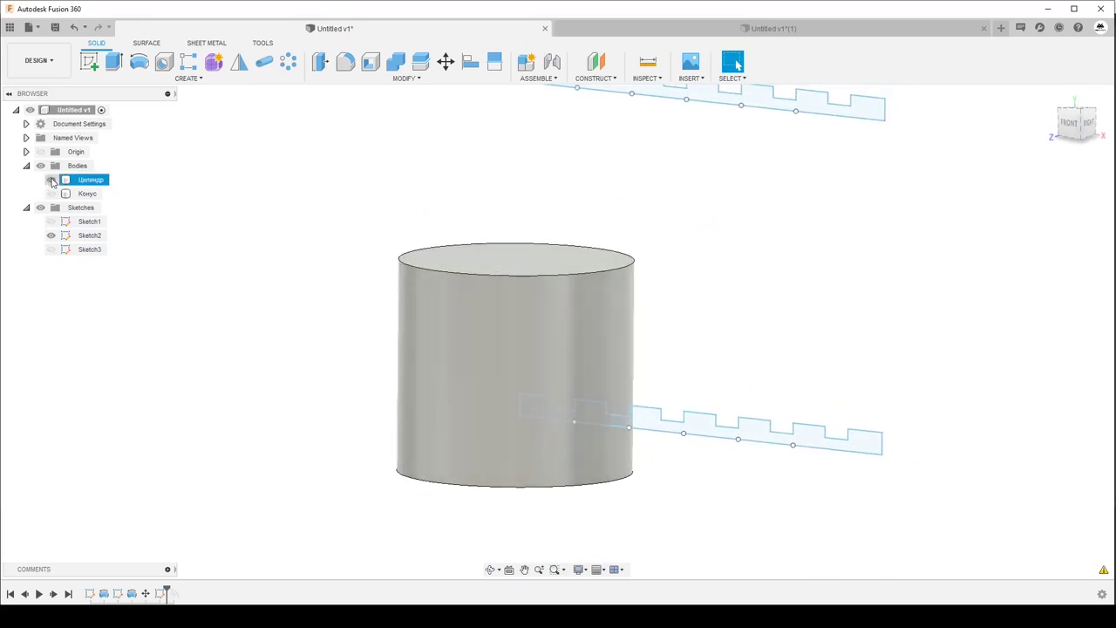
left_click(50, 180)
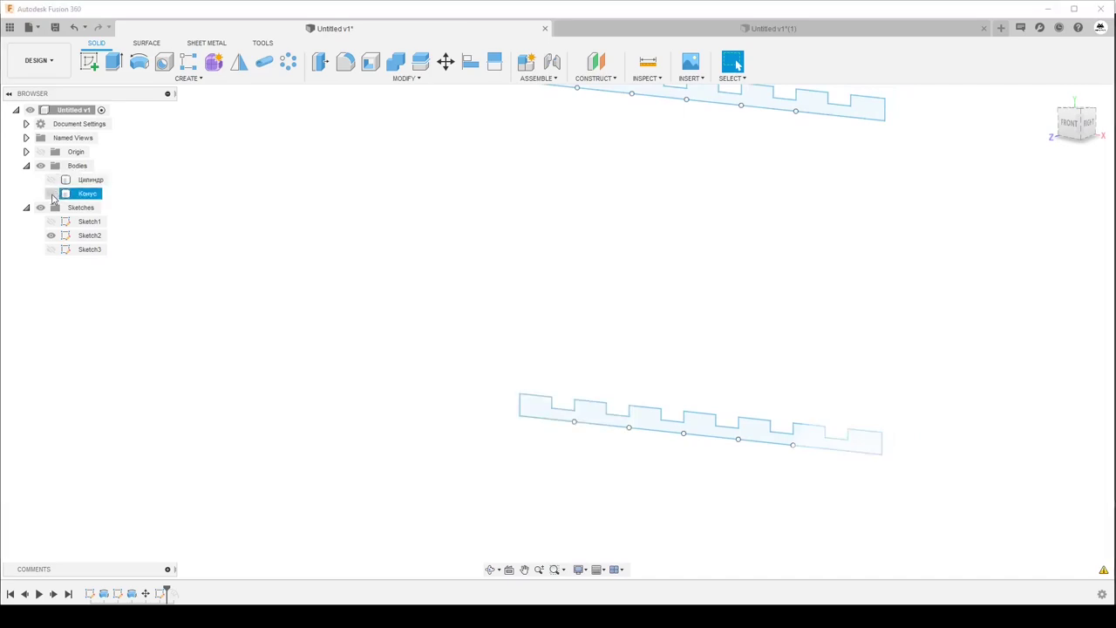
left_click(51, 194)
key("F6")
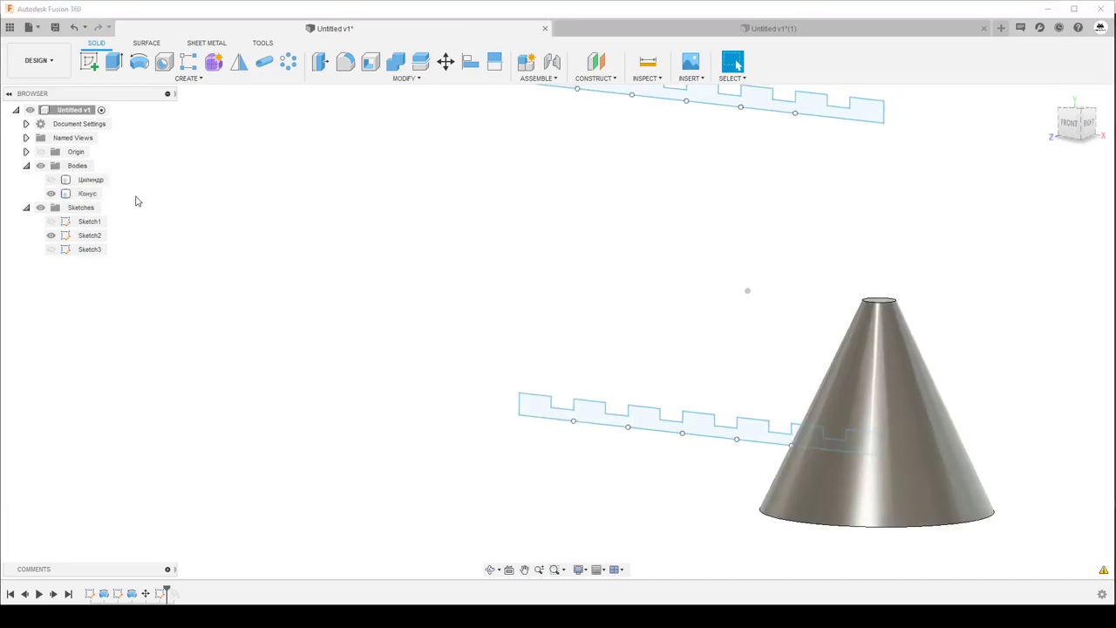
Trial-emboss the notched Sketch2 profile 2 cm onto the cone, reversed and shifted up, then cancel.
left_click(129, 78)
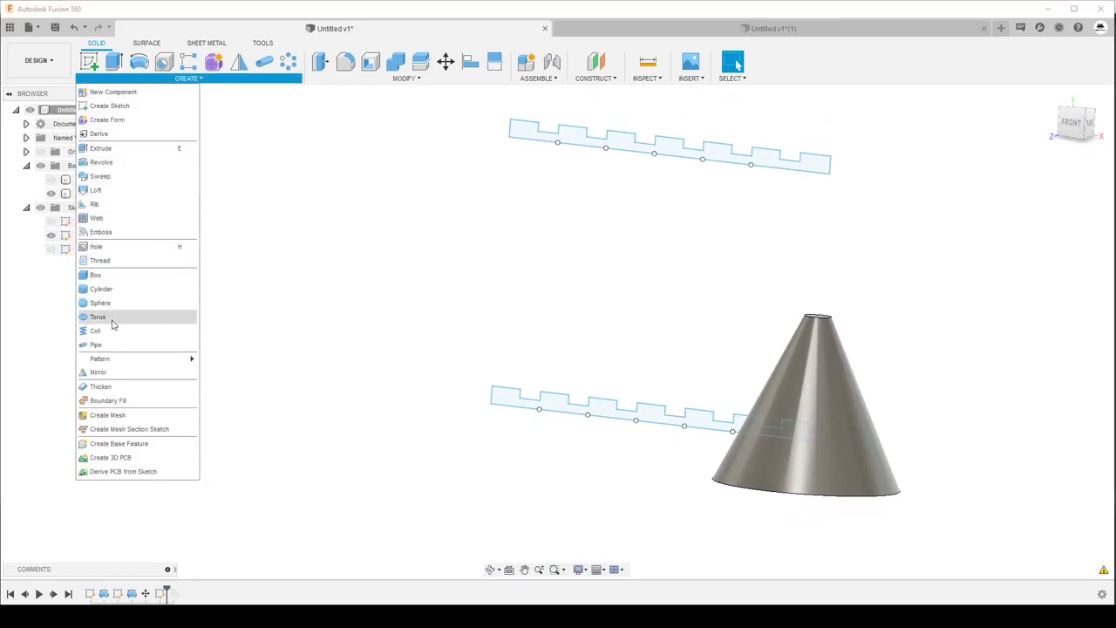
left_click(107, 231)
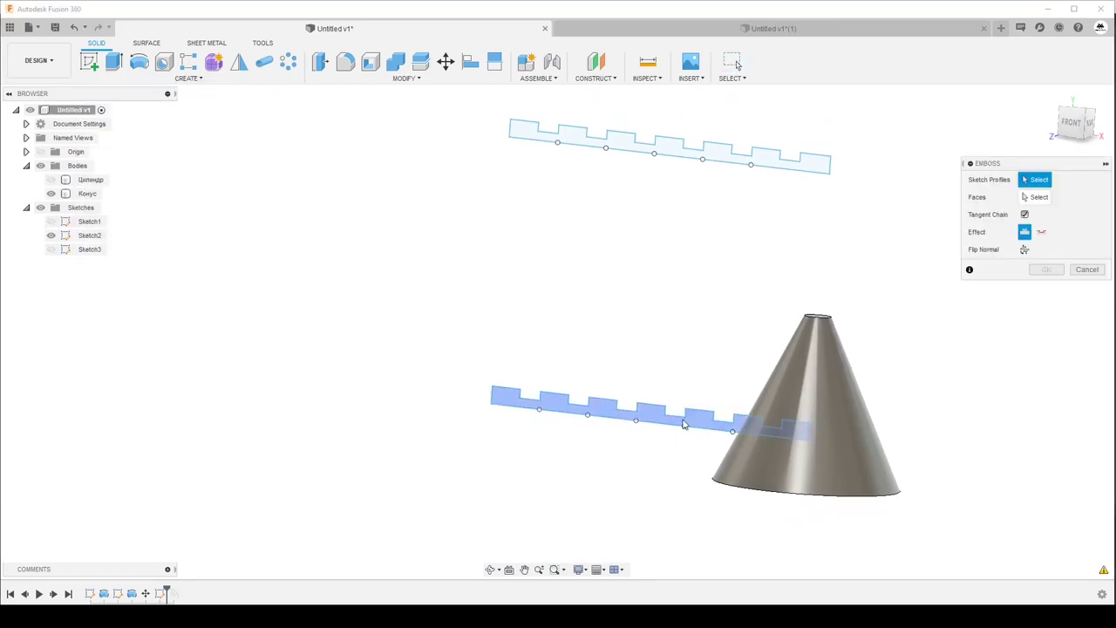
left_click(687, 424)
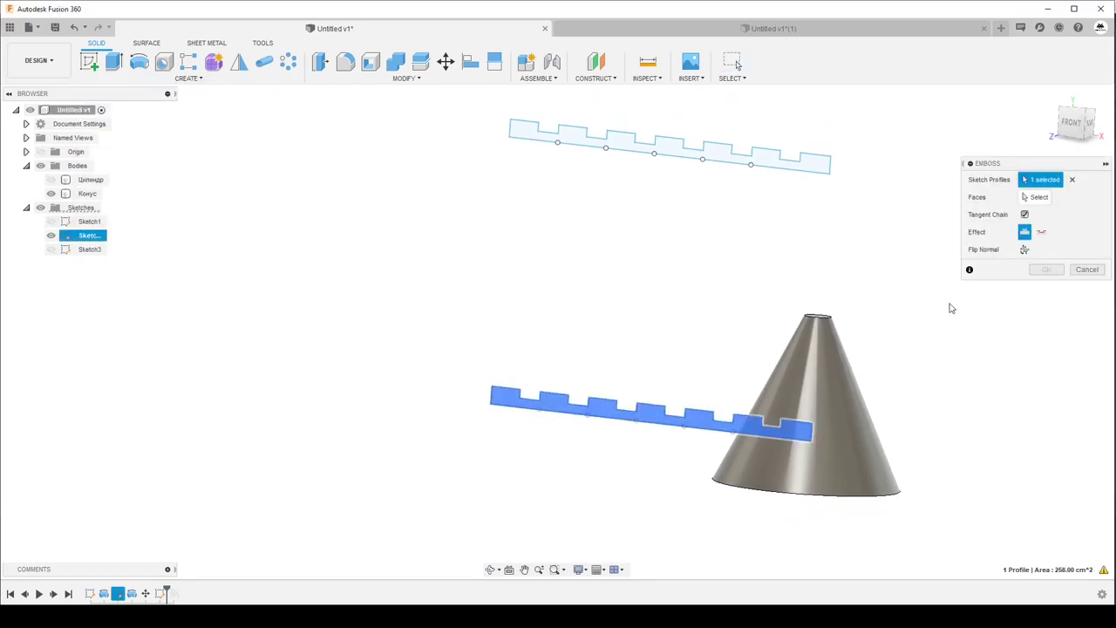
left_click(839, 378)
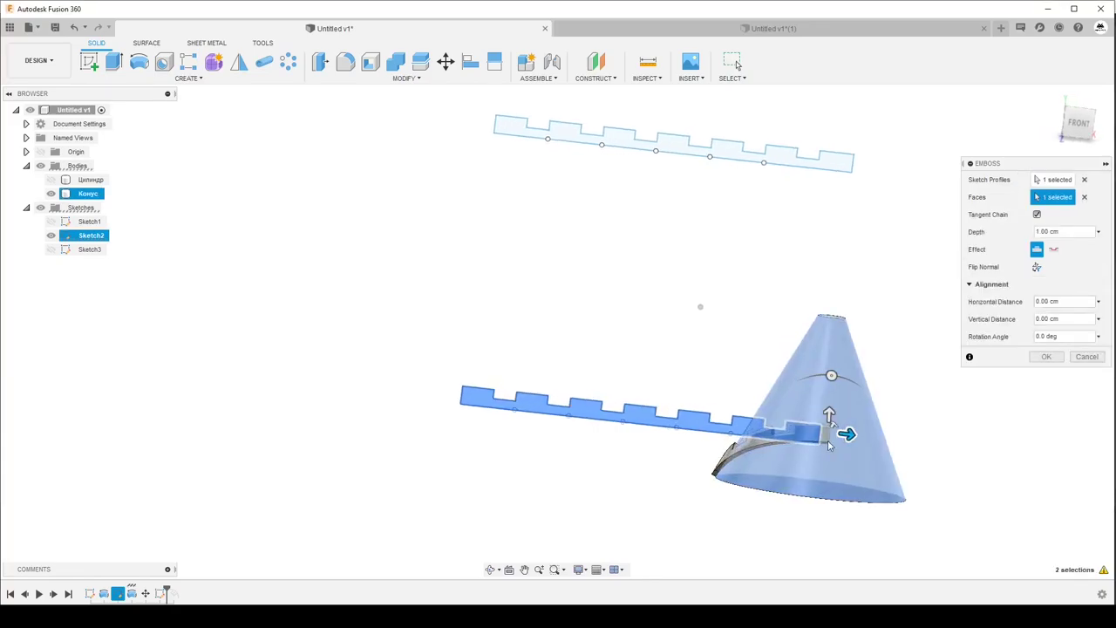
scroll(828, 439, "up", 5)
left_click(1037, 268)
type("2")
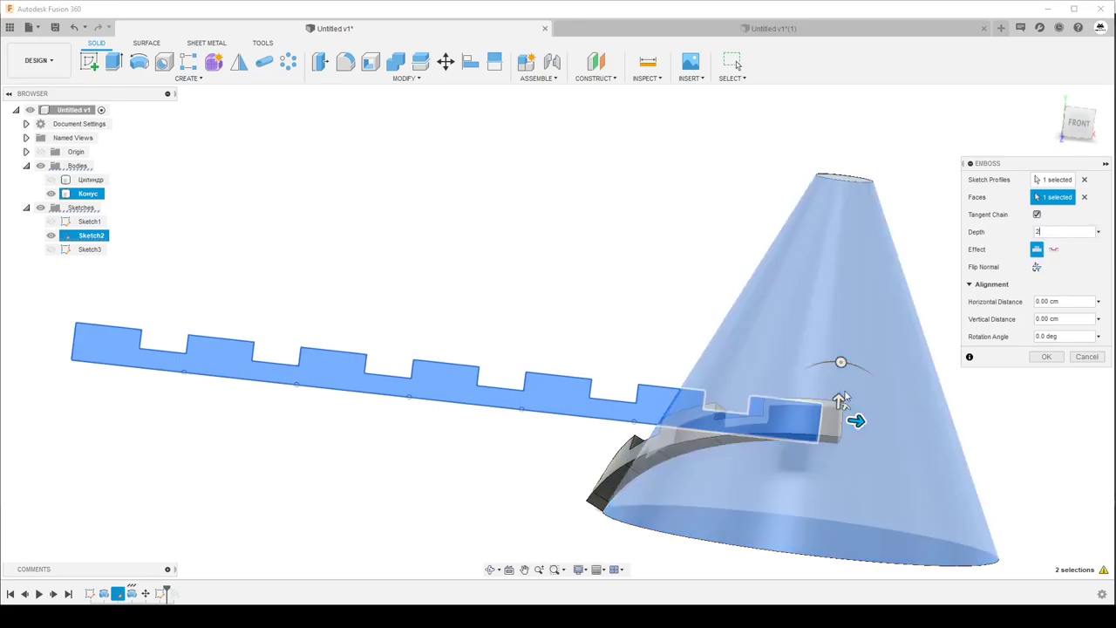
left_click_drag(839, 403, 841, 347)
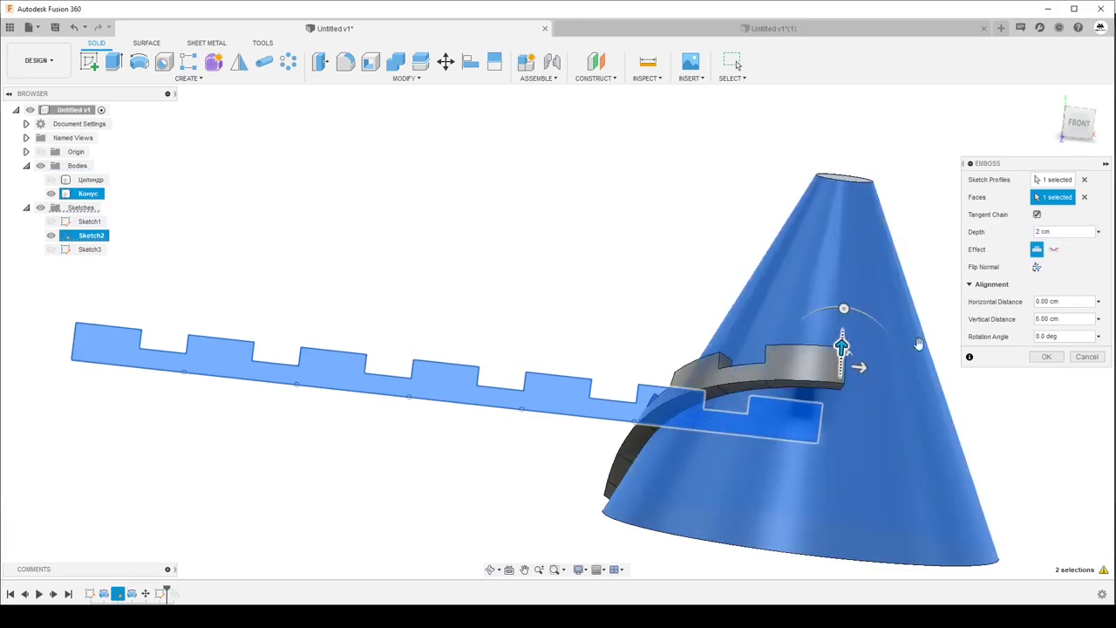
mouse_move(789, 489)
middle_mouse_down("shift")
mouse_move(782, 421)
mouse_move(699, 375)
mouse_move(724, 384)
middle_mouse_up("shift")
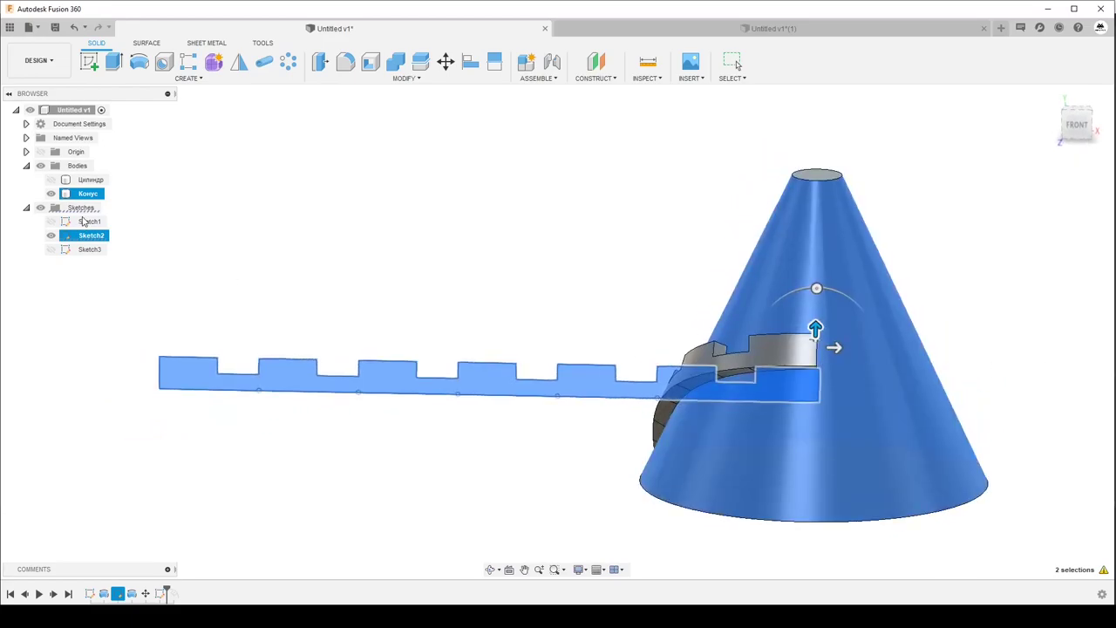
key("Escape")
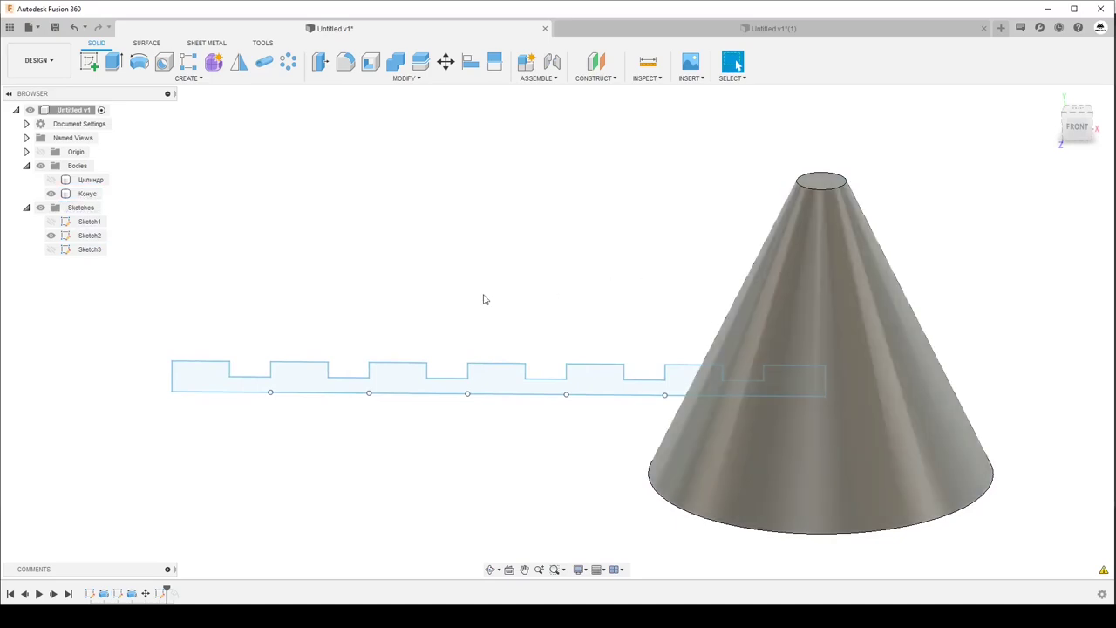
Show the cylinder, hide the cone and Sketch2, and show Sketch3.
left_click(51, 180)
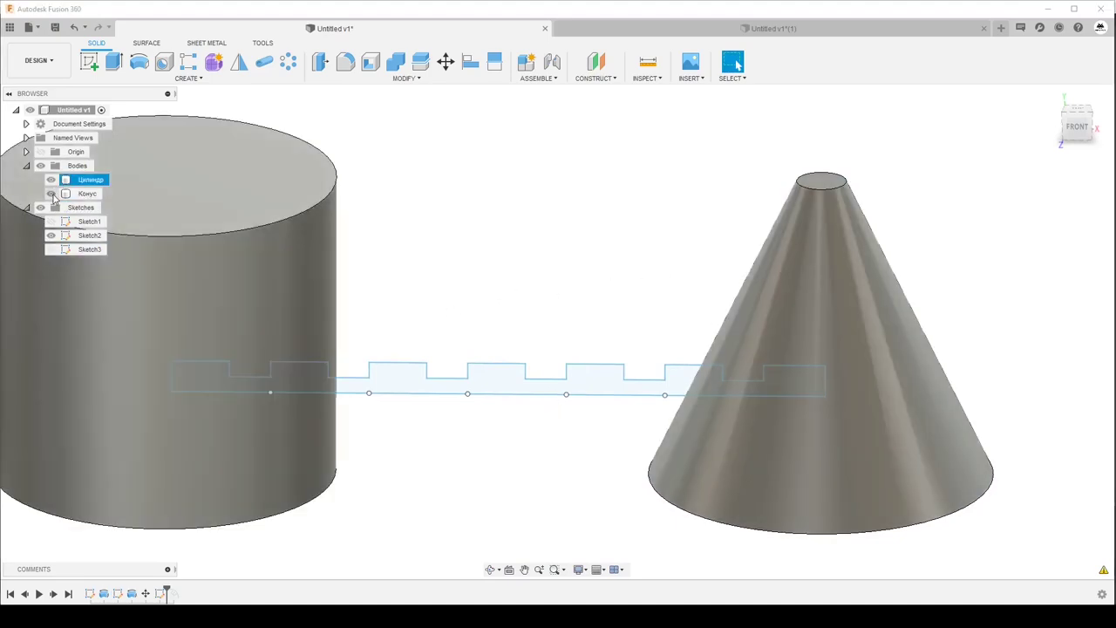
left_click(51, 194)
key("F6")
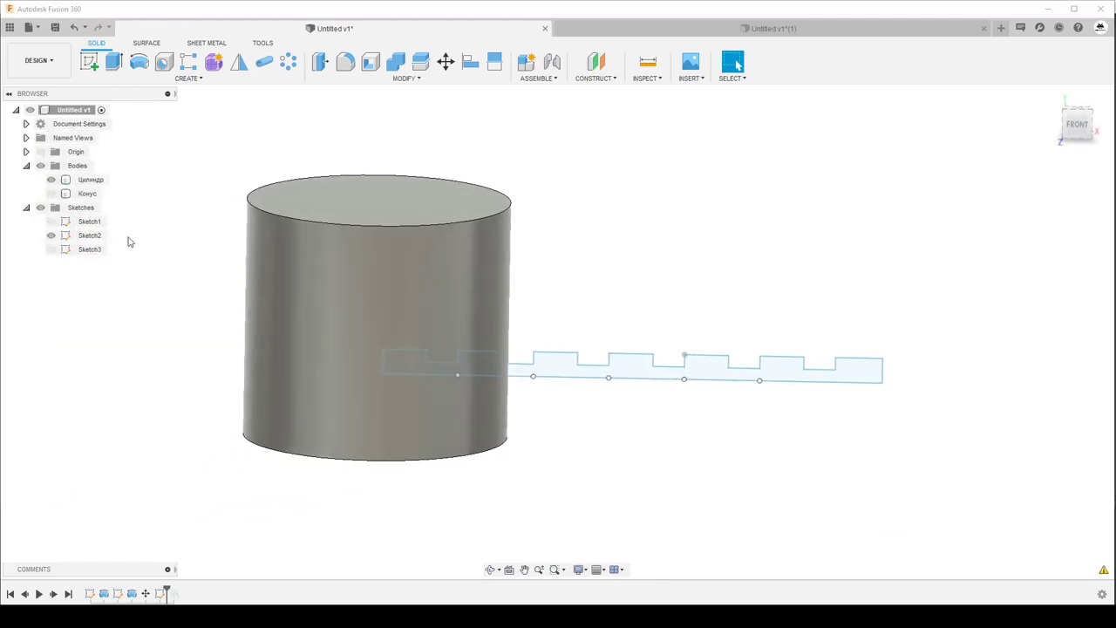
left_click(51, 235)
left_click(51, 250)
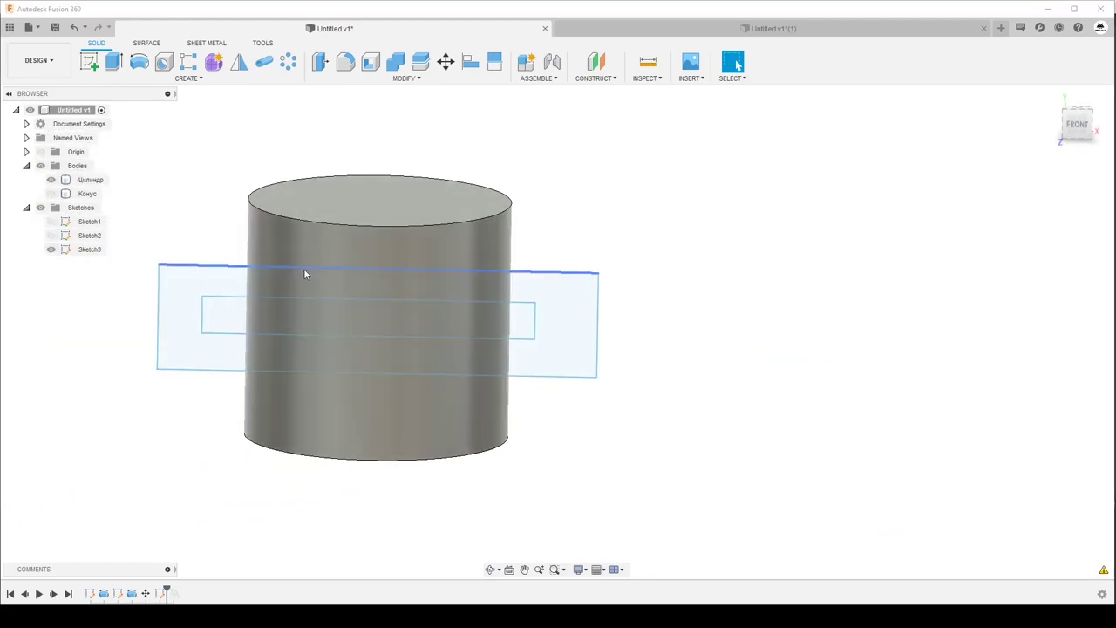
Emboss both Sketch3 profiles onto the cylinder face as a 1.00 cm raised band.
left_click(181, 79)
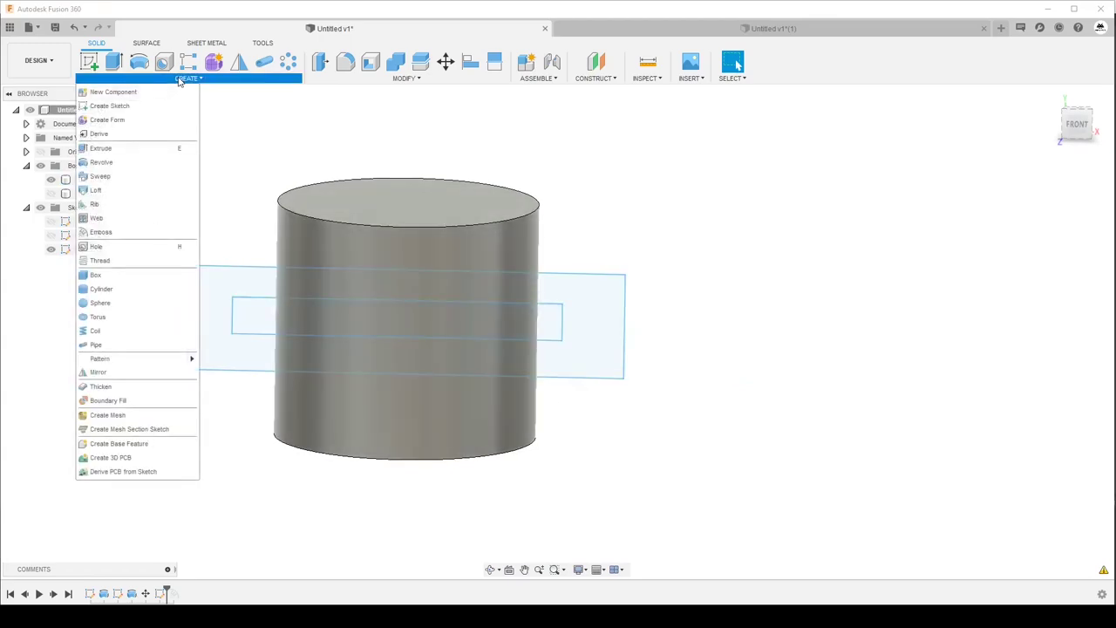
left_click(101, 232)
left_click(608, 300)
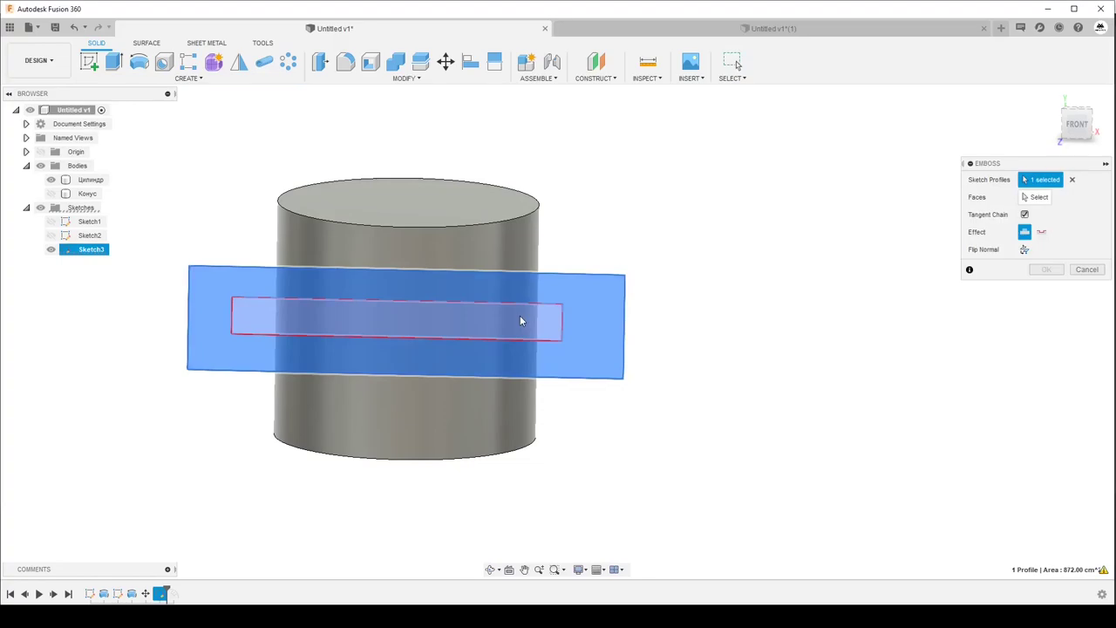
left_click(520, 316)
middle_click_drag(294, 252, 232, 344, "shift")
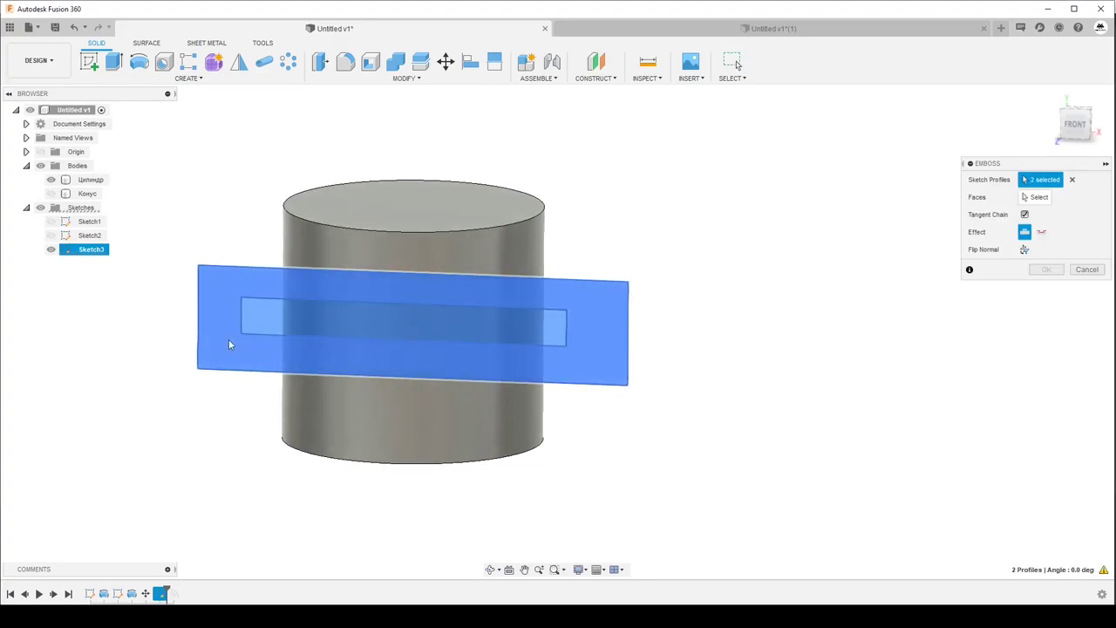
left_click(527, 254)
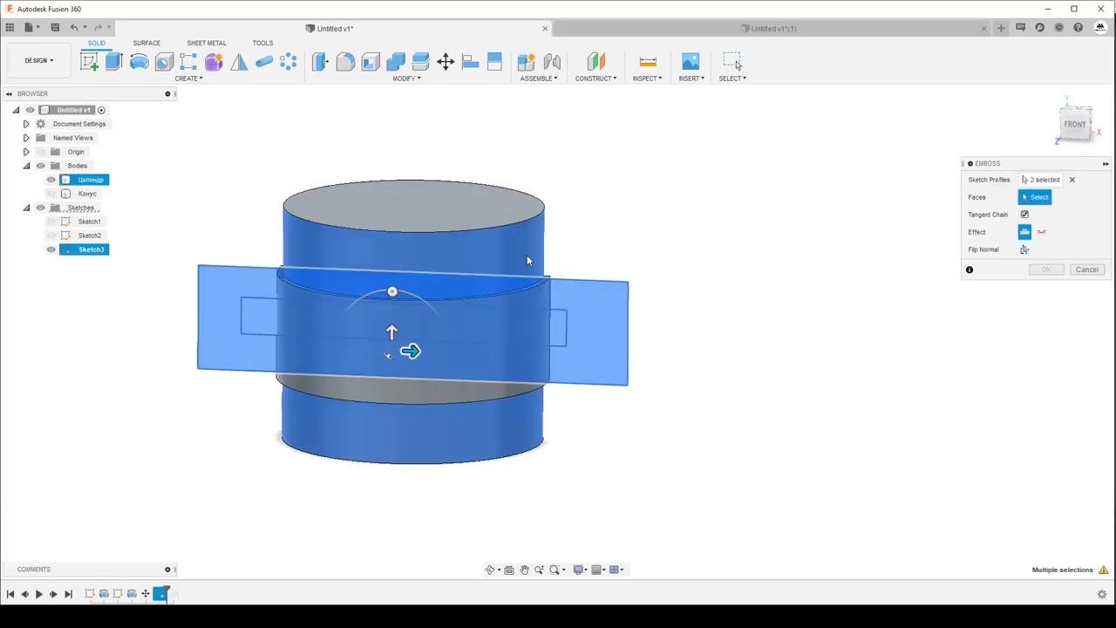
mouse_move(637, 252)
middle_mouse_down("shift")
mouse_move(940, 240)
mouse_move(767, 326)
middle_mouse_up("shift")
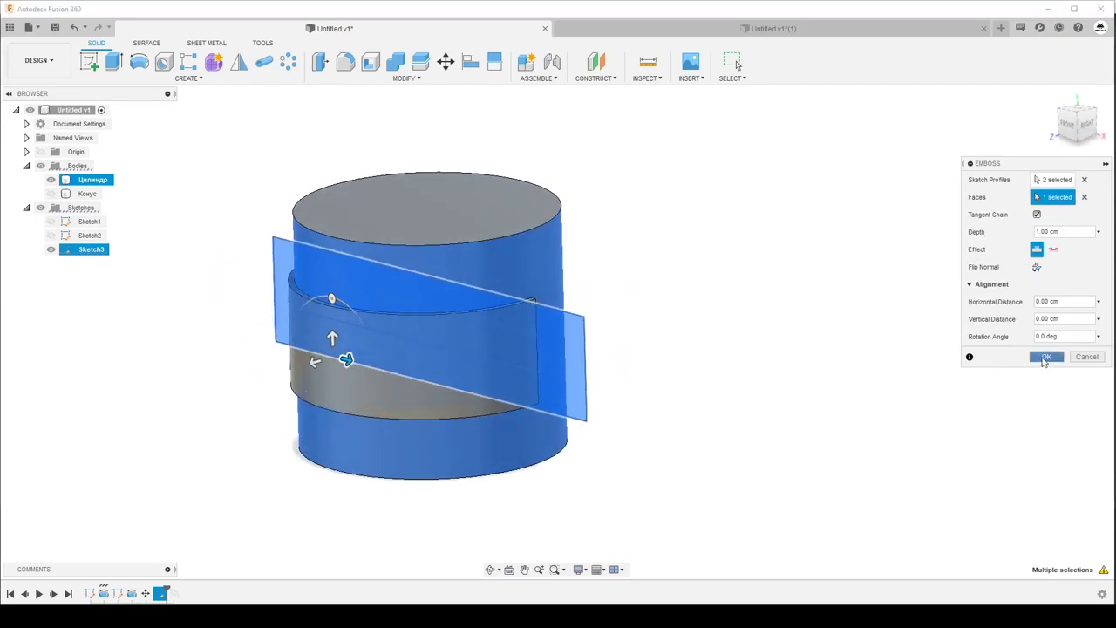
left_click(1046, 357)
mouse_move(481, 398)
middle_mouse_down("shift")
mouse_move(383, 385)
mouse_move(366, 368)
mouse_move(498, 368)
mouse_move(448, 391)
middle_mouse_up("shift")
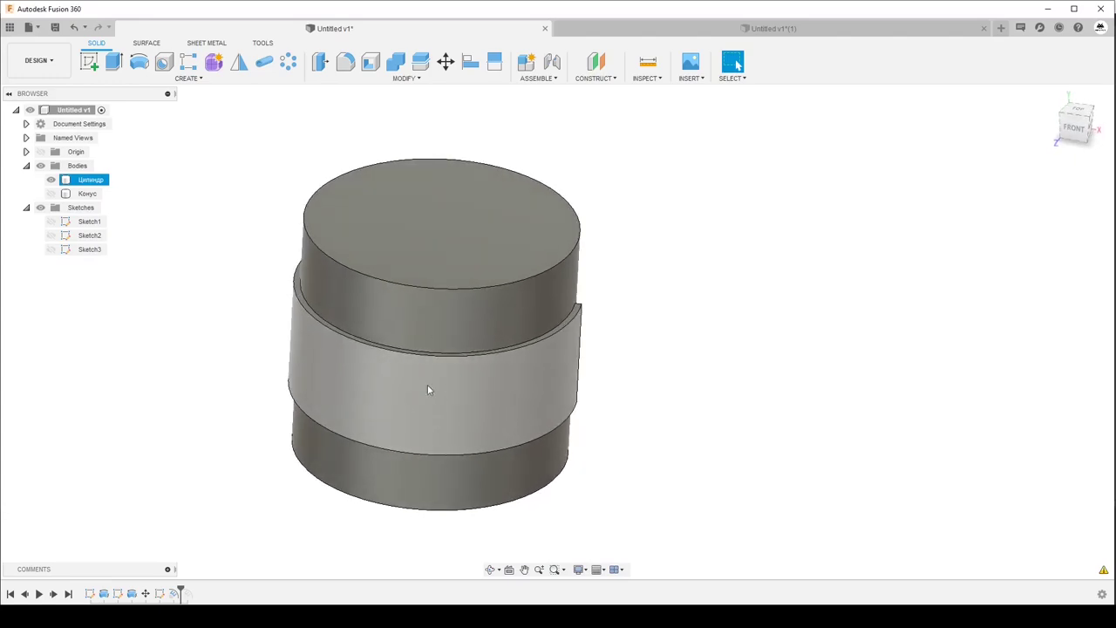
left_click(109, 302)
Emboss Sketch3's inner strip profile 3.00 cm out from the cylinder face and commit it.
left_click(50, 251)
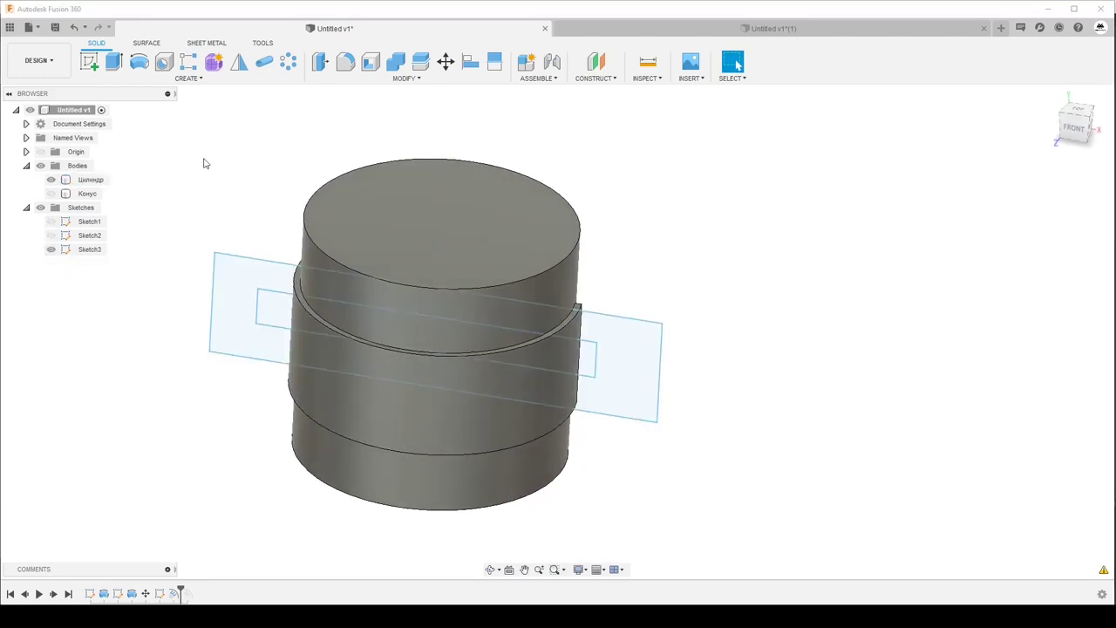
left_click(199, 78)
left_click(141, 232)
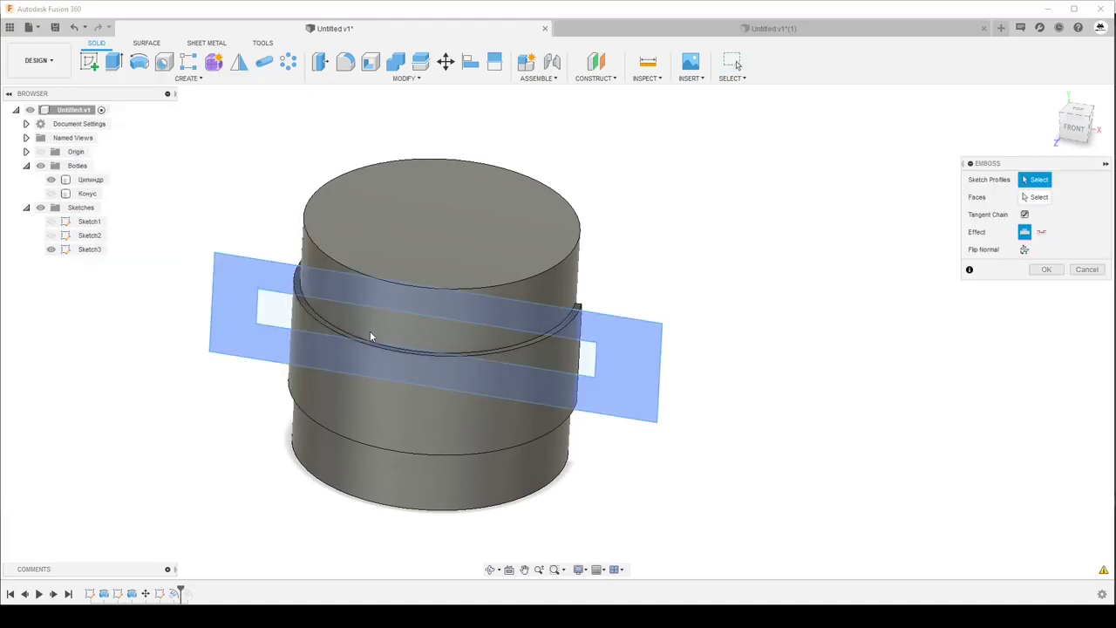
left_click(396, 331)
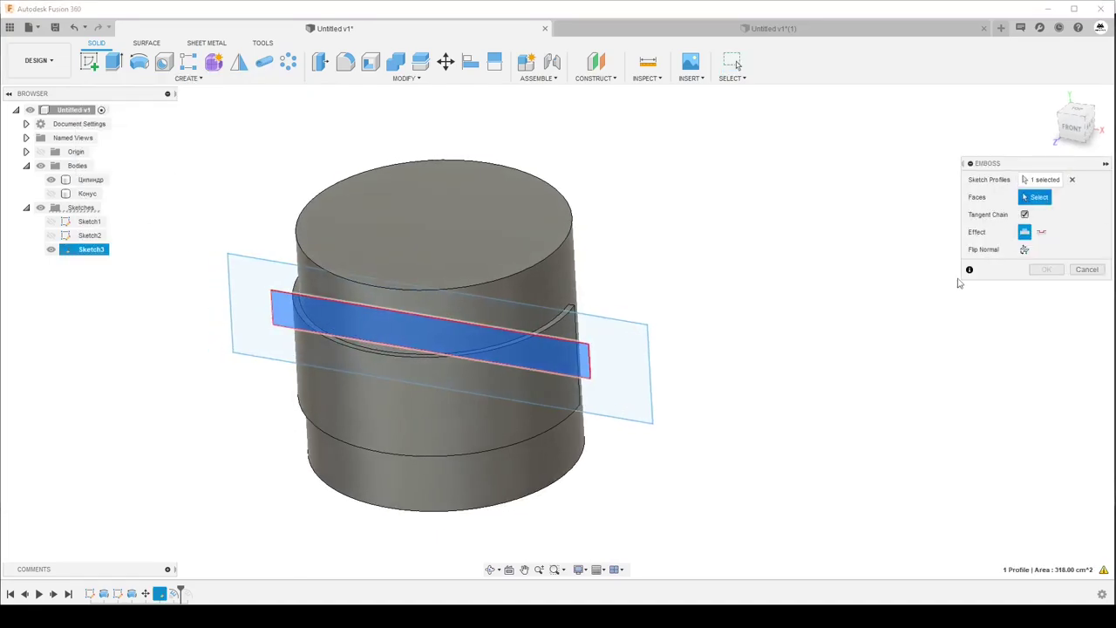
left_click(410, 416)
left_click(410, 416)
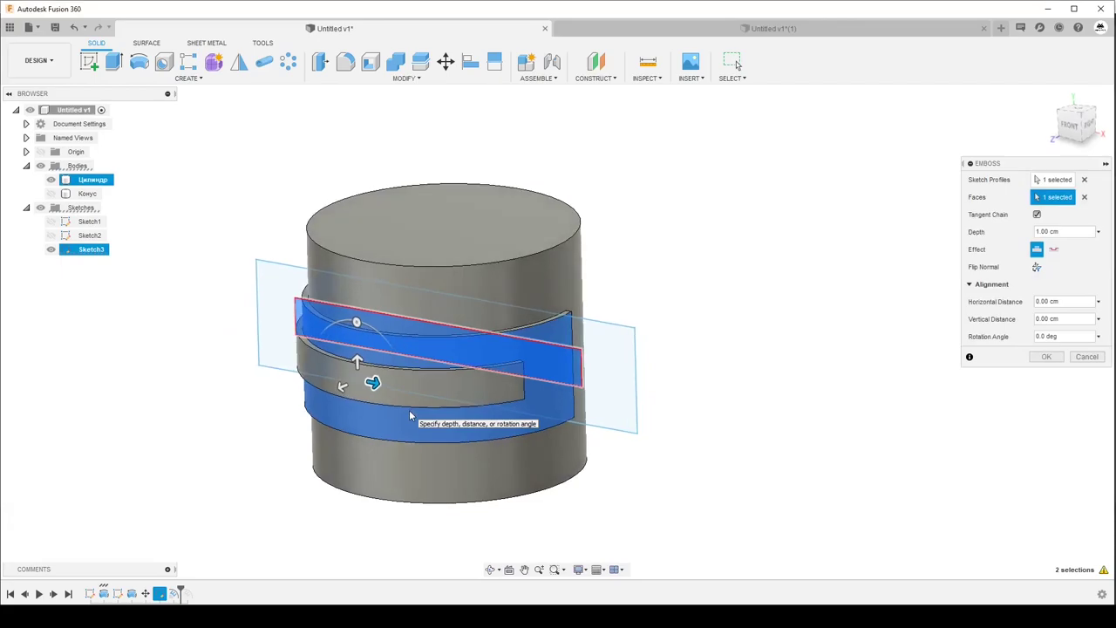
scroll(349, 371, "up", 3)
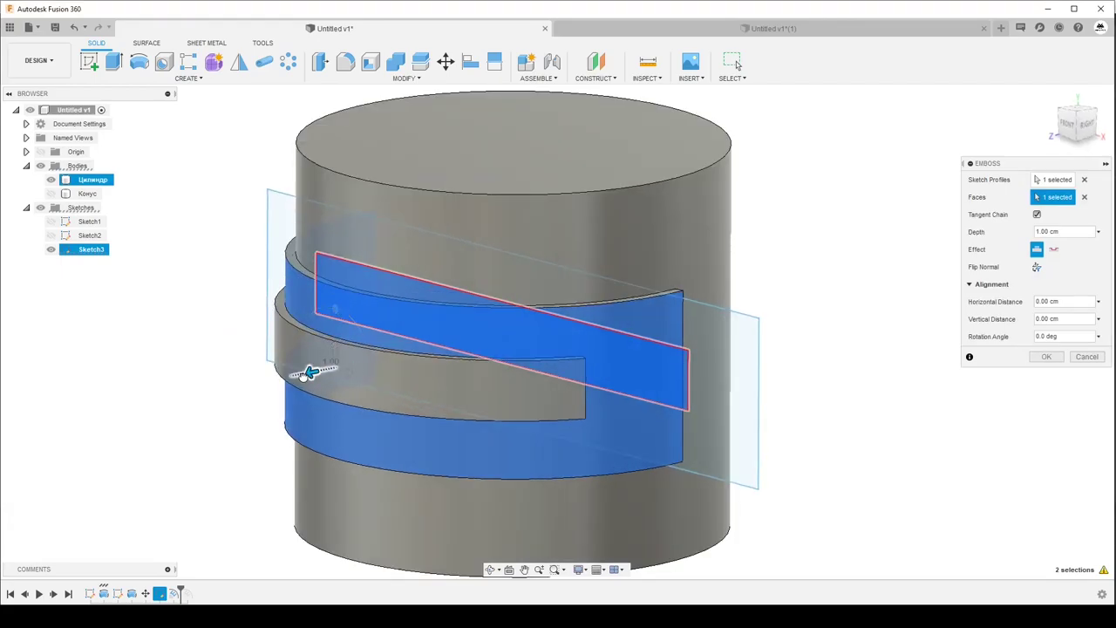
left_click_drag(310, 373, 294, 376)
middle_click_drag(285, 377, 624, 368, "shift")
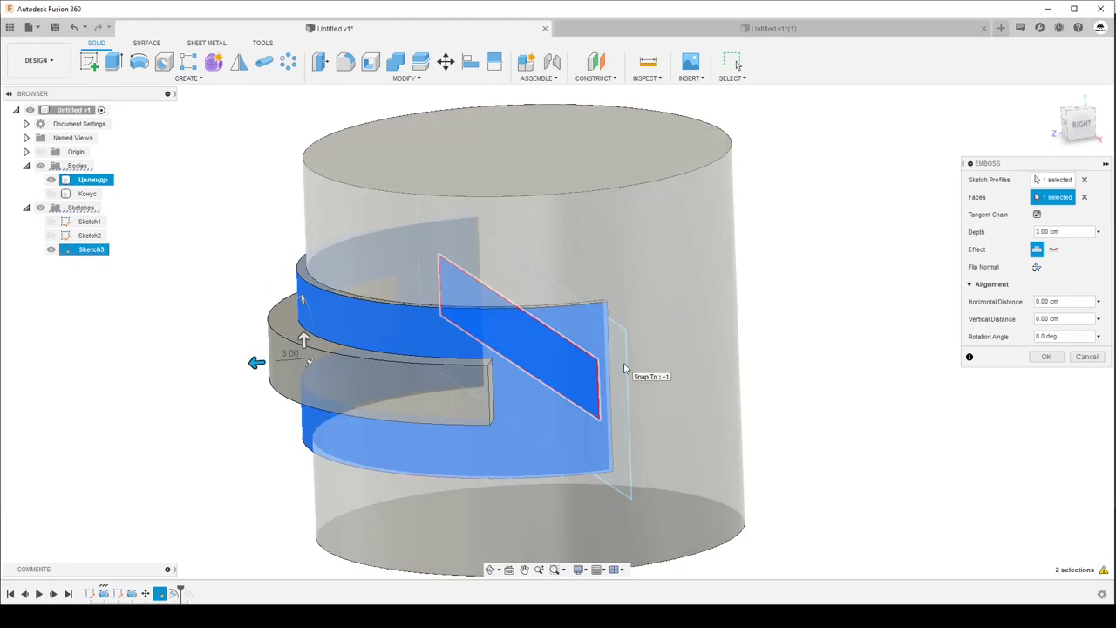
middle_click_drag(625, 368, 306, 297, "shift")
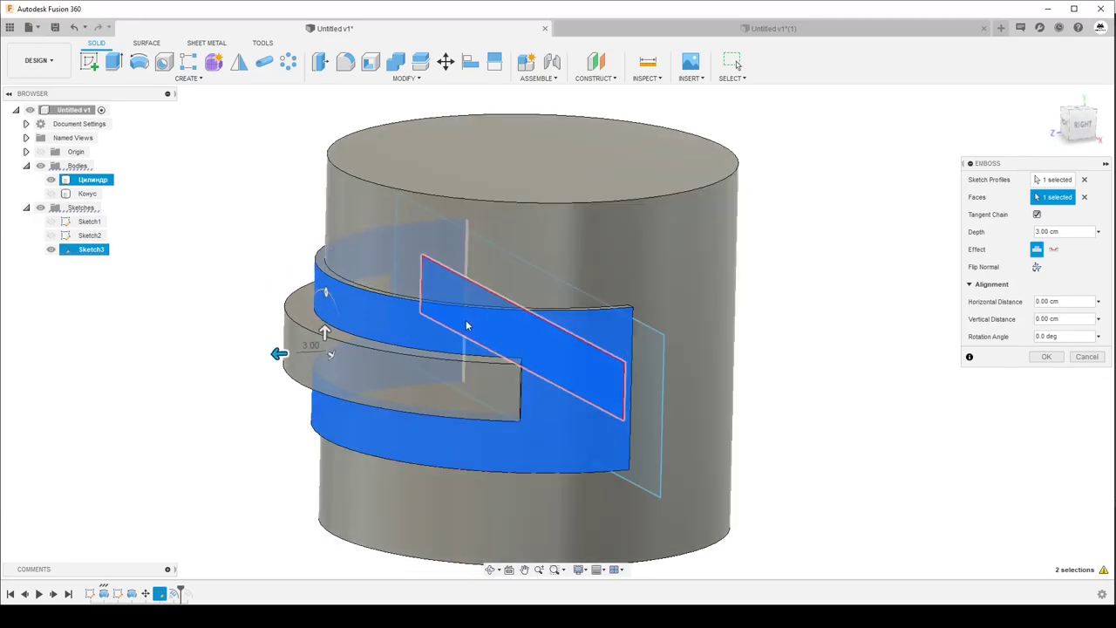
mouse_move(466, 325)
middle_mouse_down("shift")
mouse_move(536, 343)
mouse_move(399, 334)
middle_mouse_up("shift")
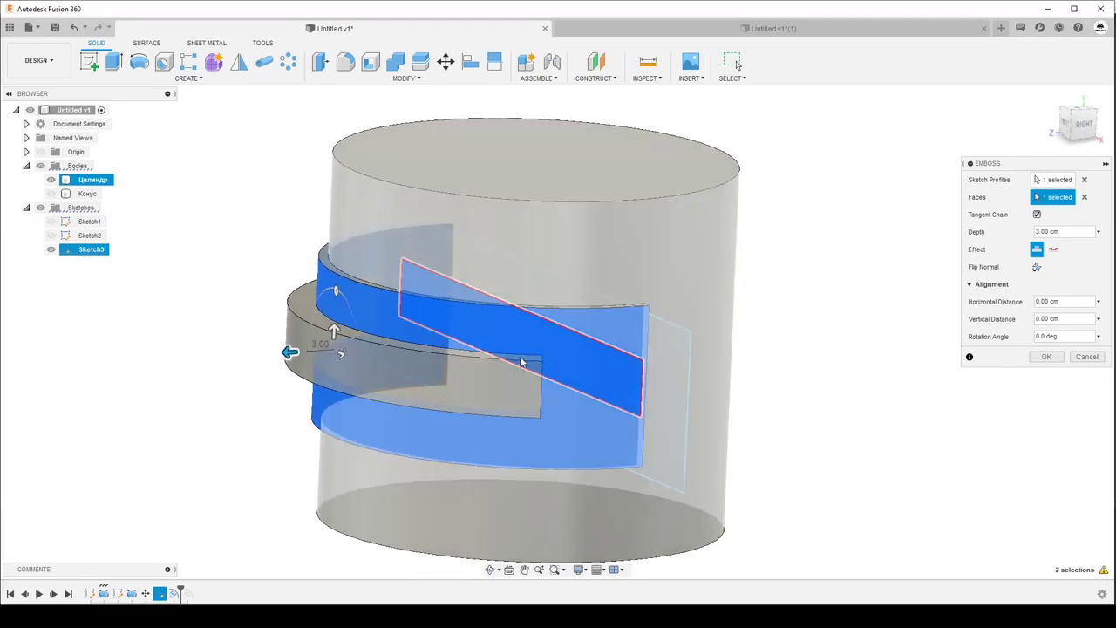
left_click(1047, 358)
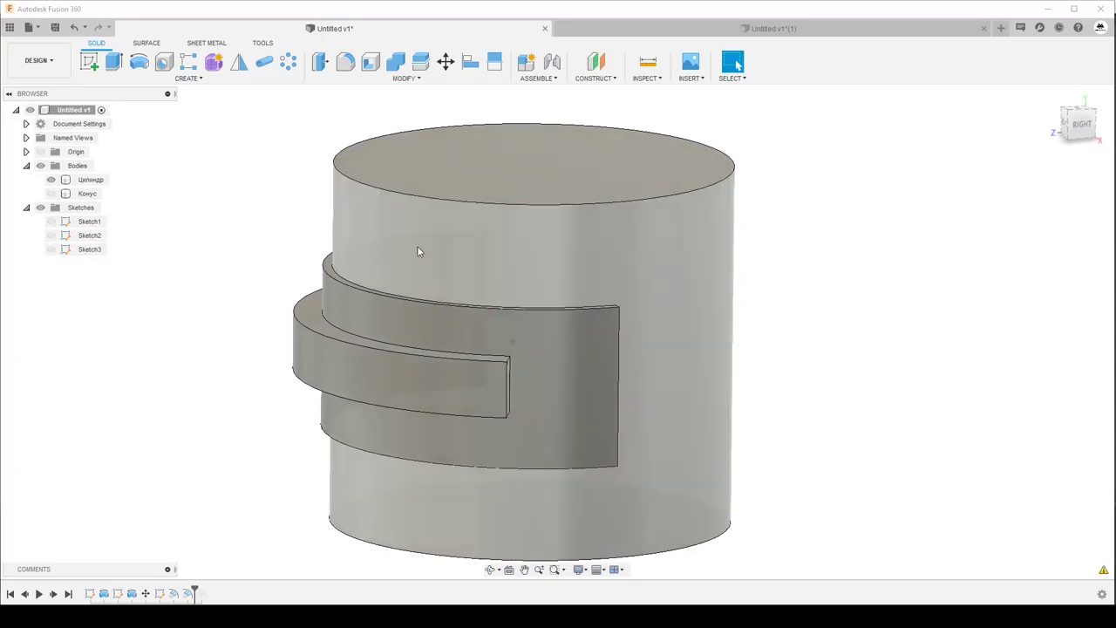
Orbit around the cylinder, selecting tab faces, to examine the raised band, then switch to the bent sheet design.
left_click(418, 247)
middle_click_drag(418, 247, 550, 255, "shift")
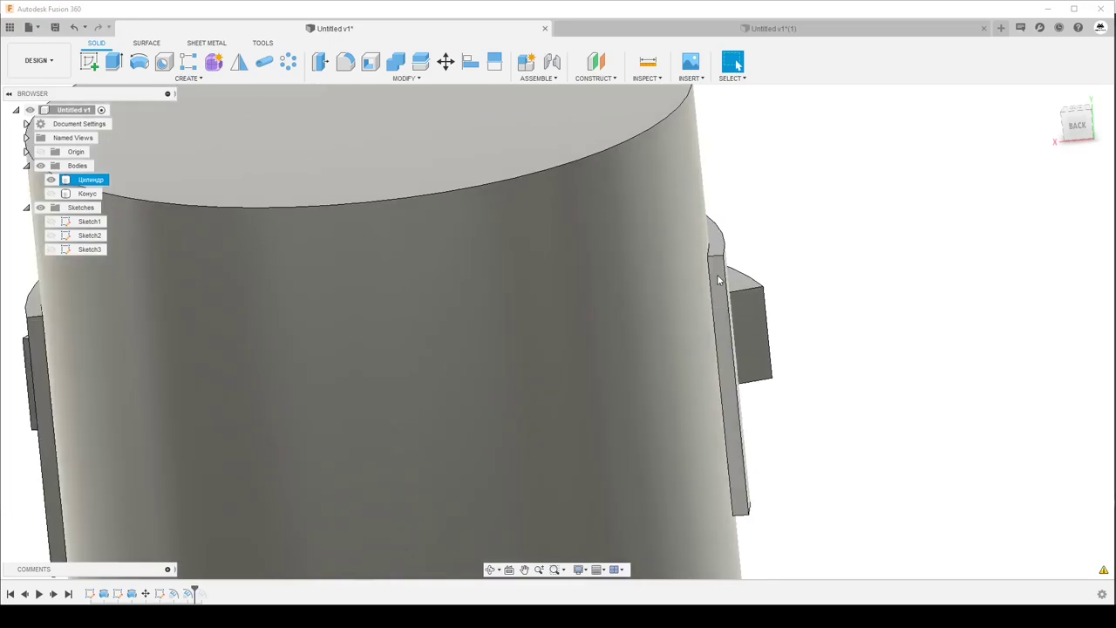
left_click(721, 281)
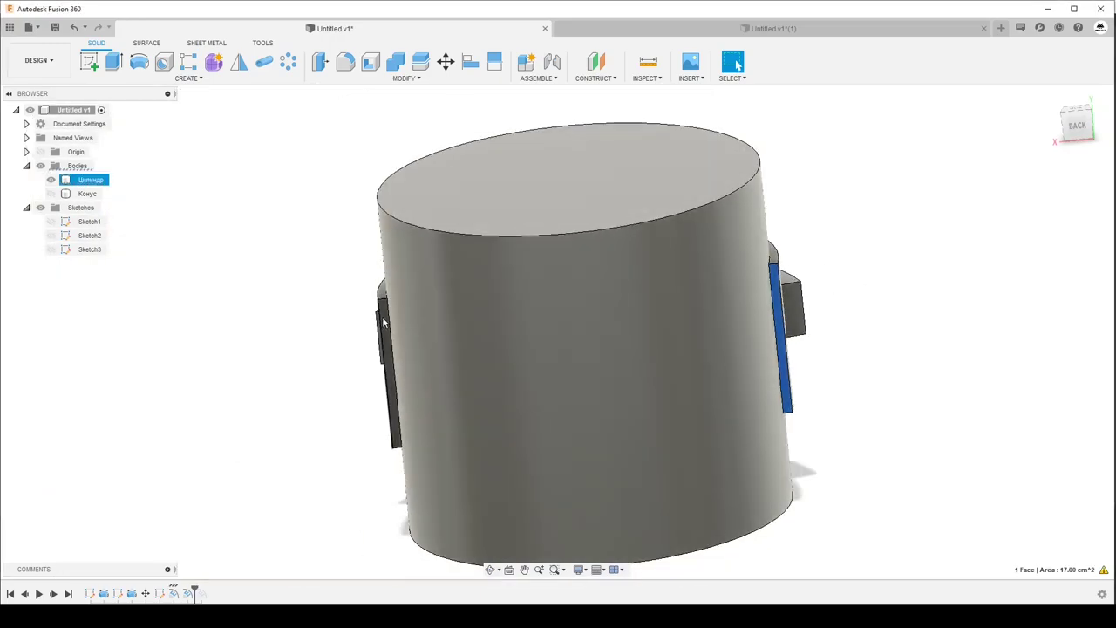
middle_click_drag(371, 294, 397, 273, "shift")
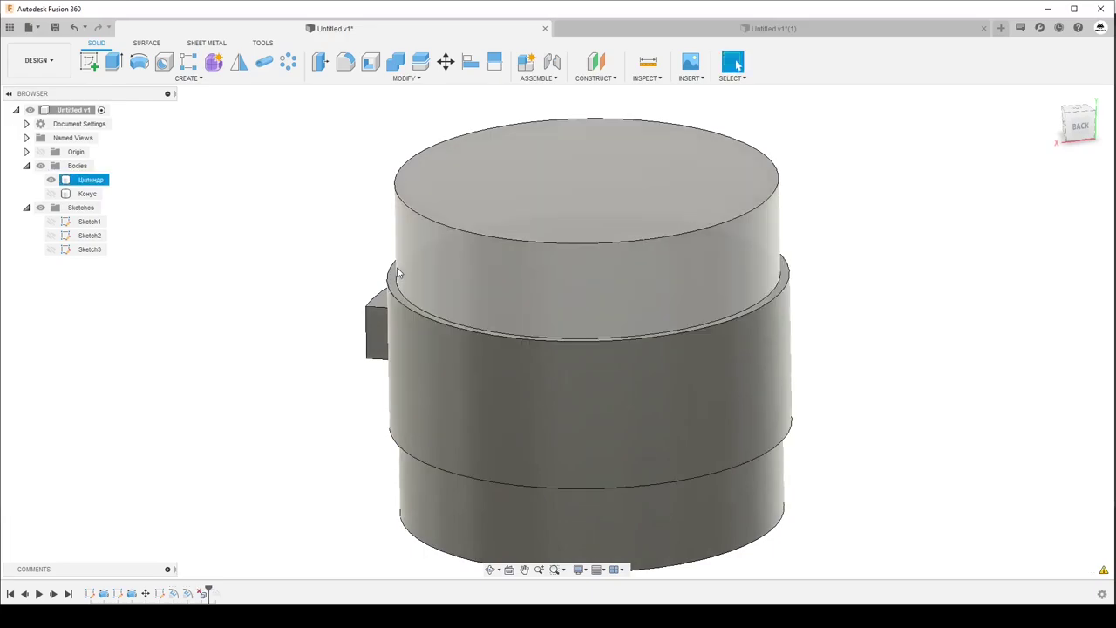
middle_click_drag(397, 273, 402, 319, "shift")
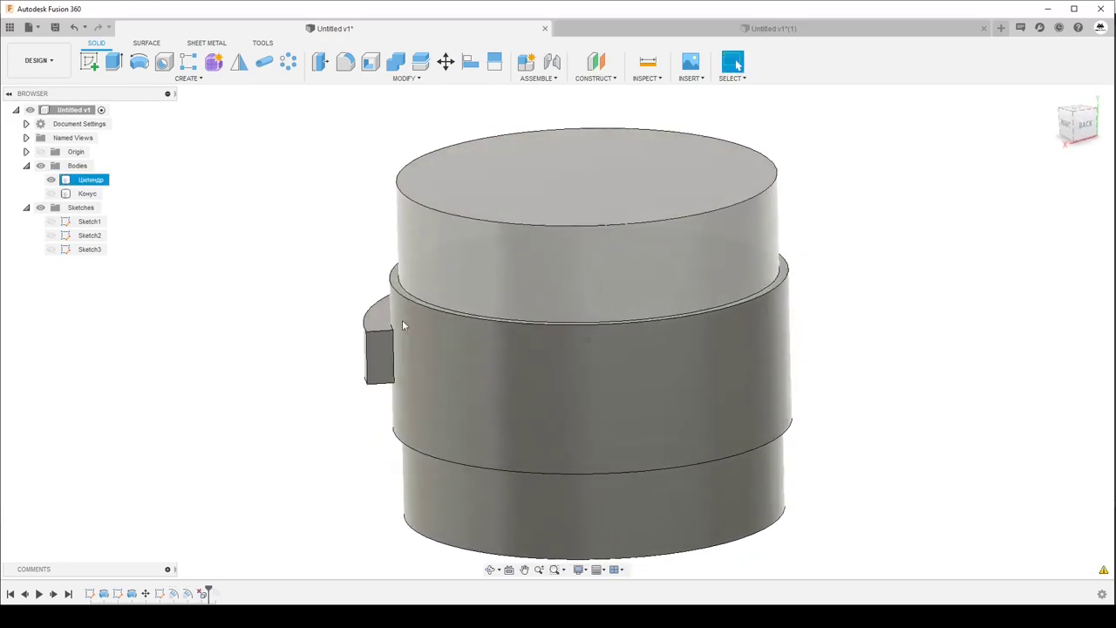
mouse_move(415, 422)
middle_mouse_down("shift")
mouse_move(373, 297)
mouse_move(637, 350)
middle_mouse_up("shift")
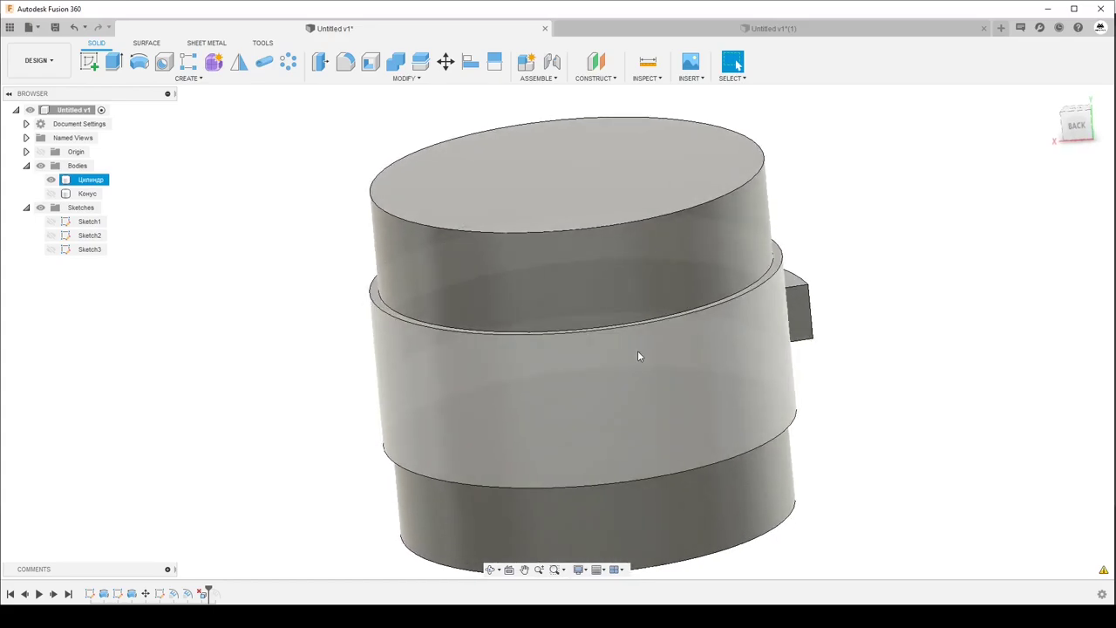
left_click(801, 311)
middle_click_drag(663, 304, 613, 365, "shift")
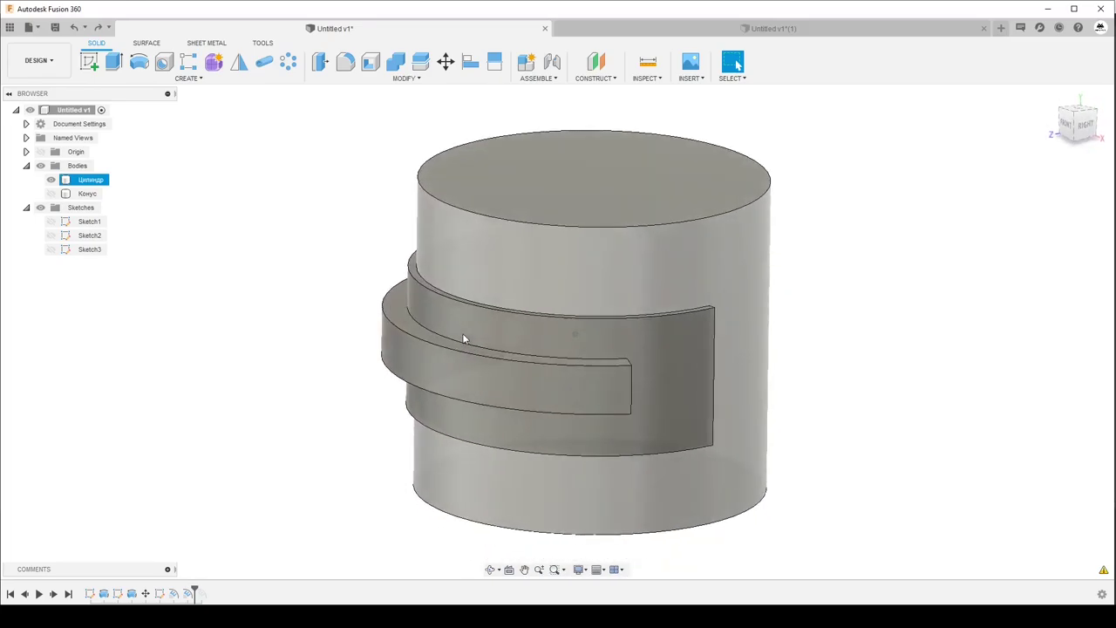
left_click(786, 31)
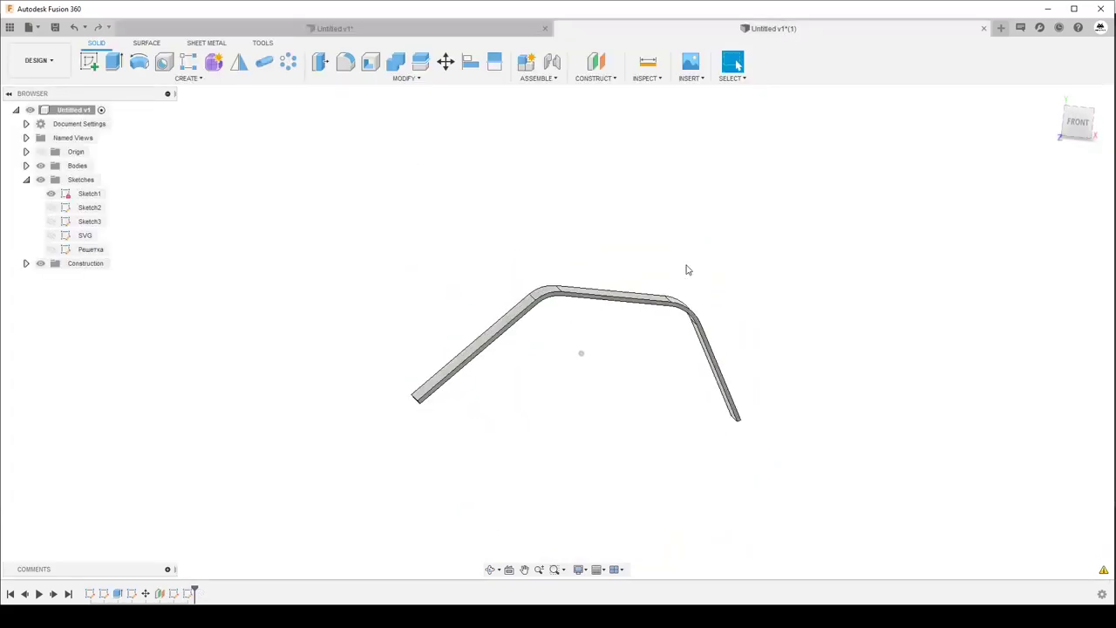
Show the fleur-de-lis SVG sketch and emboss it onto the bent sheet's wall faces.
left_click(51, 236)
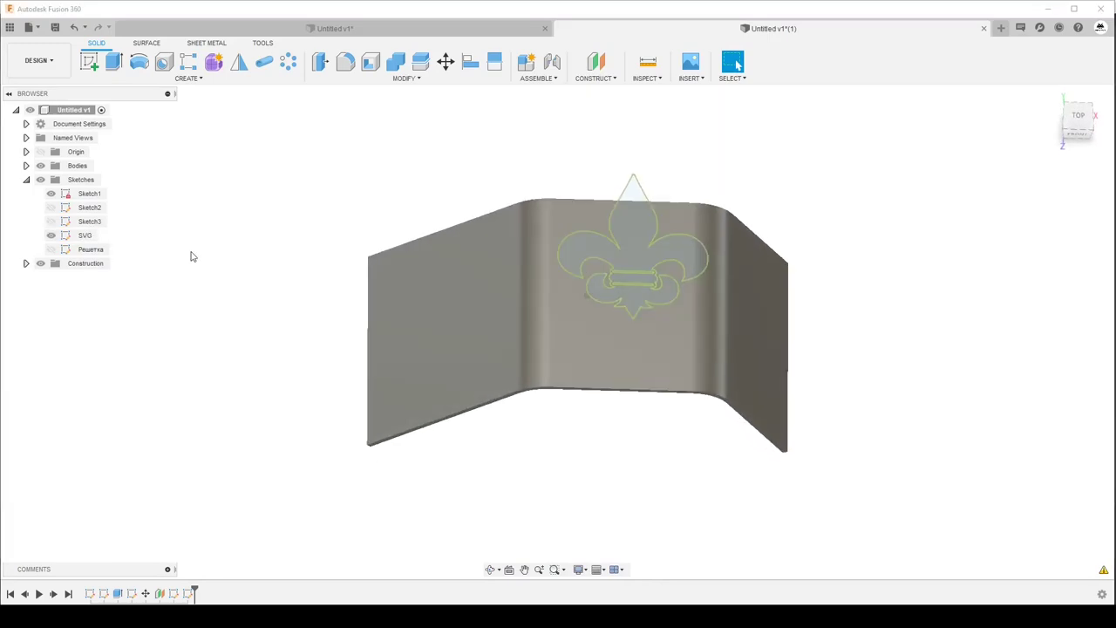
left_click(188, 77)
left_click(124, 233)
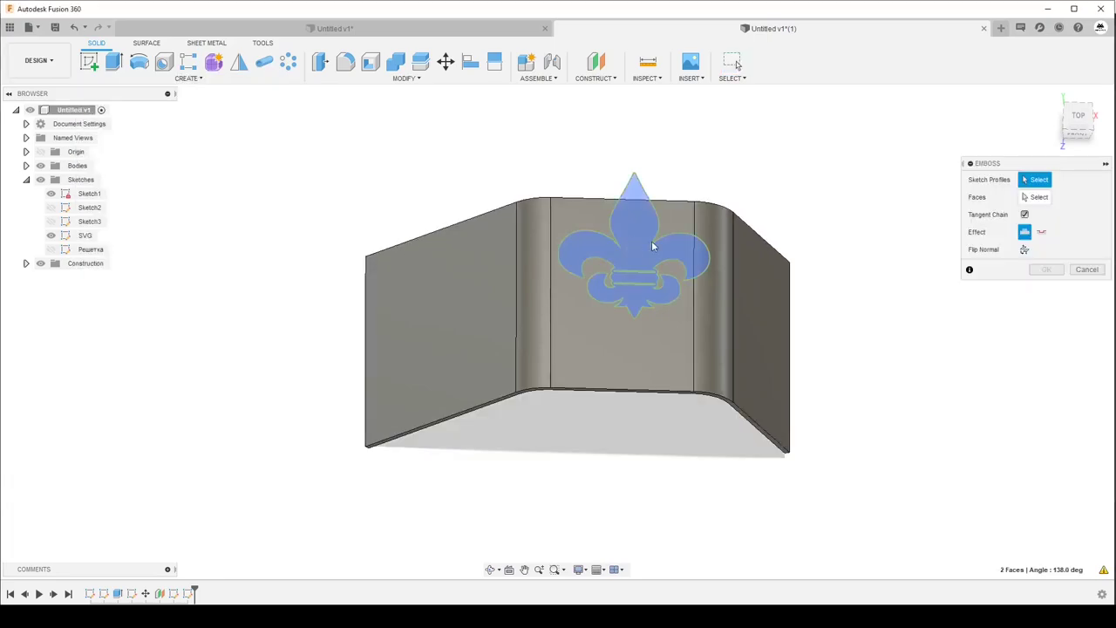
left_click(652, 242)
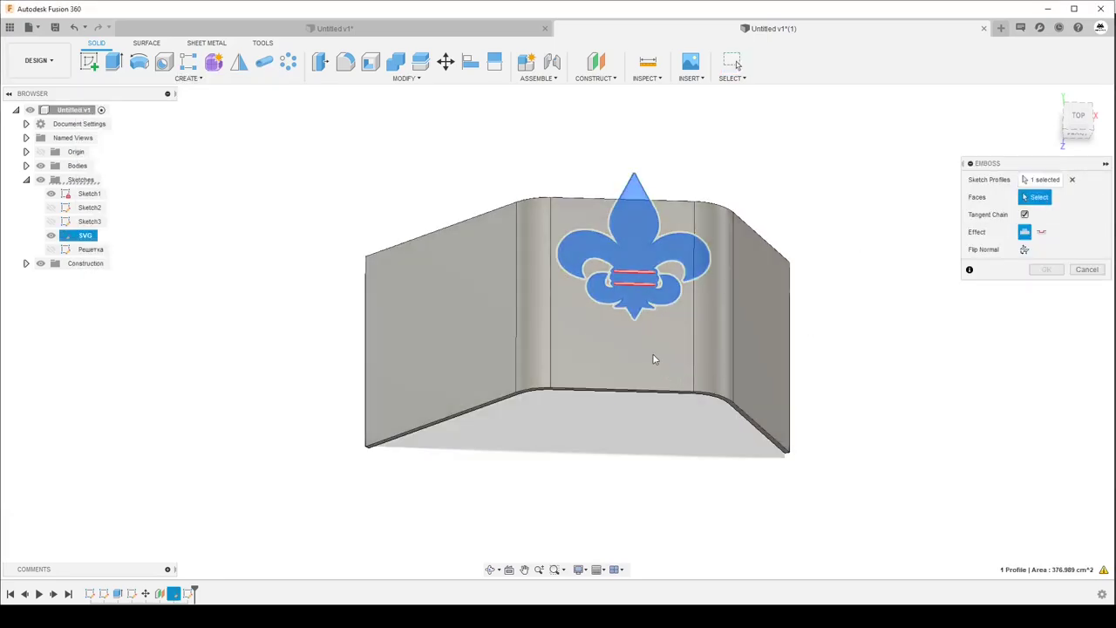
left_click(653, 353)
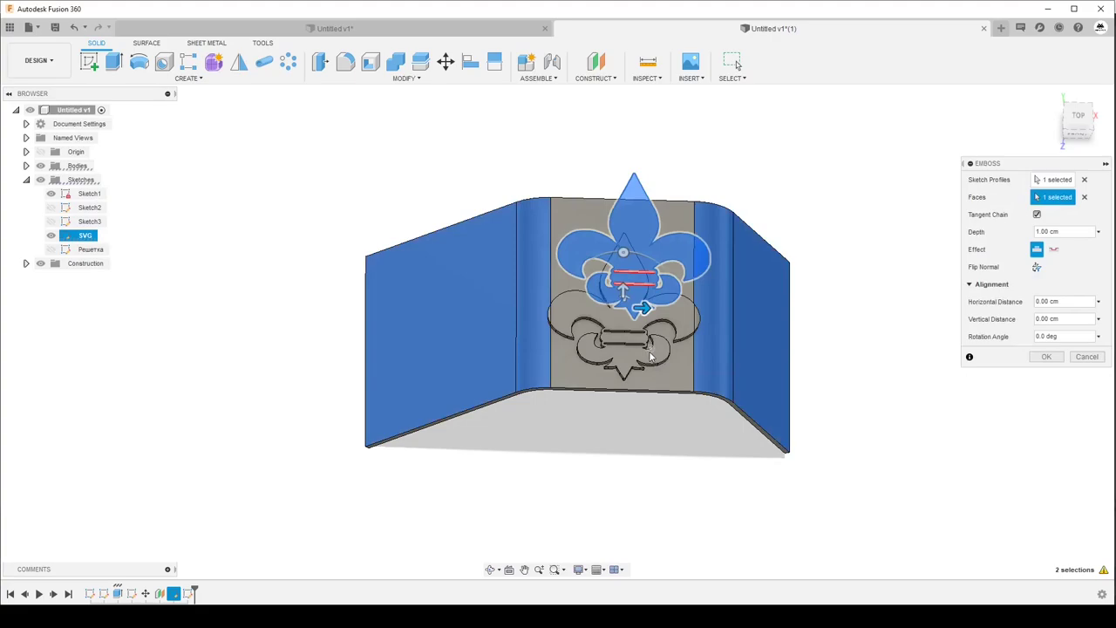
scroll(608, 358, "up", 2)
Shift the fleur-de-lis -15 sideways, cut it -1 cm through the wall, then undo the cut.
mouse_move(646, 291)
left_mouse_down()
mouse_move(523, 281)
mouse_move(436, 316)
left_mouse_up()
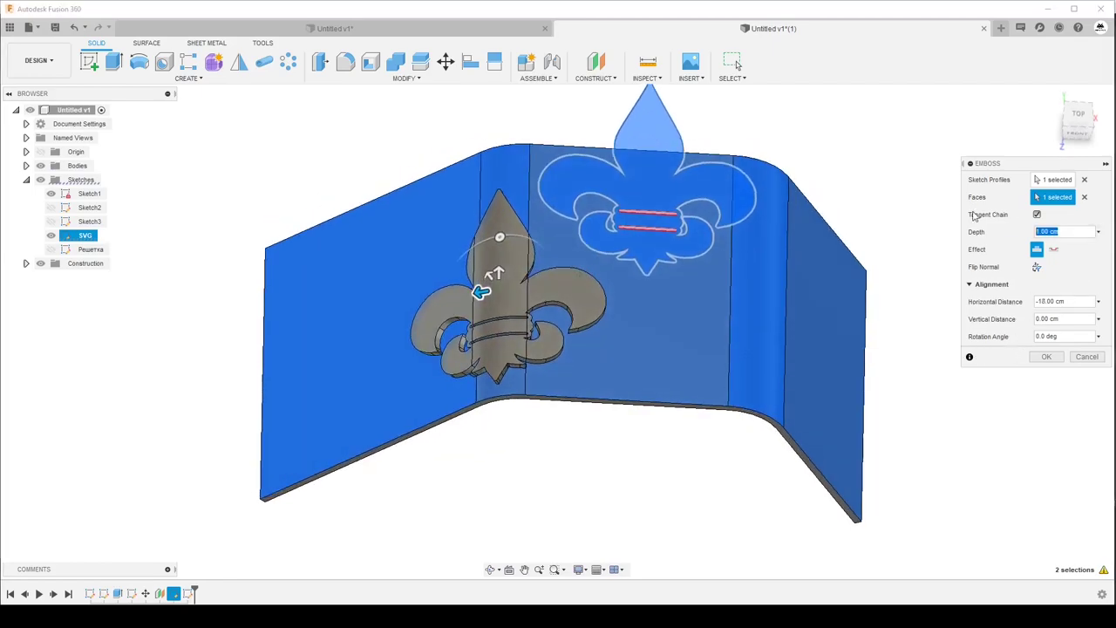
type("-1")
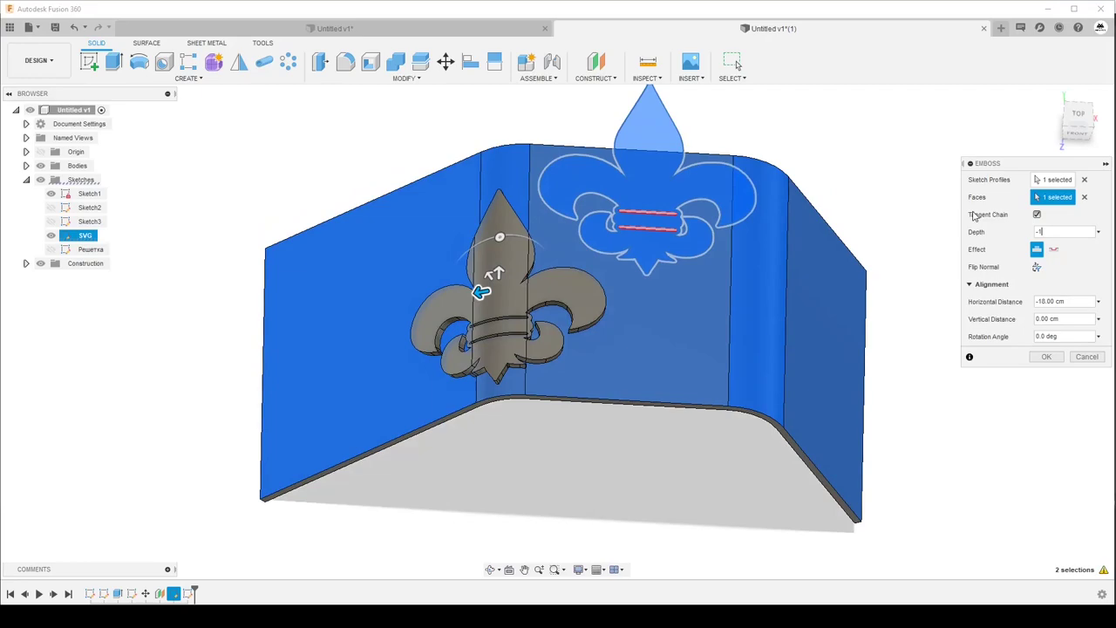
left_click(1049, 358)
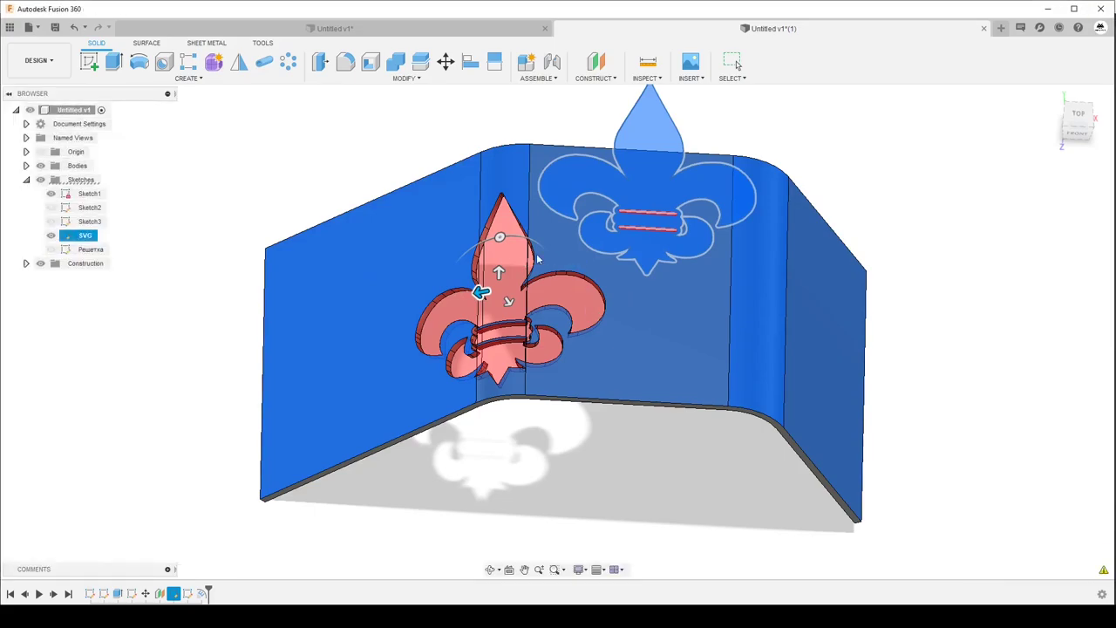
middle_click_drag(556, 271, 564, 273, "shift")
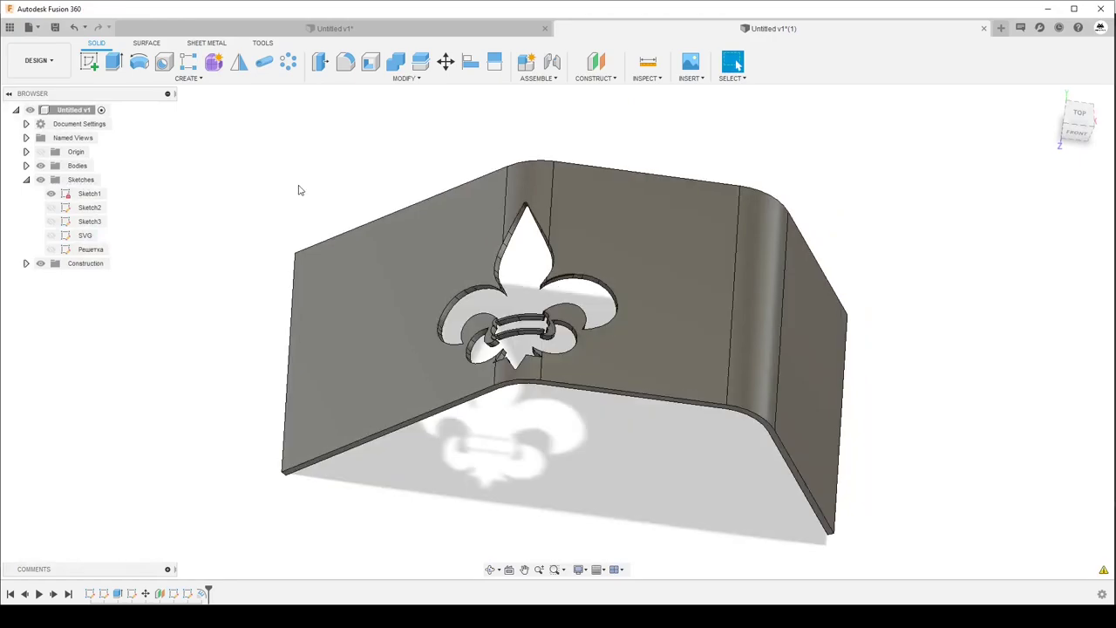
key("ctrl+z")
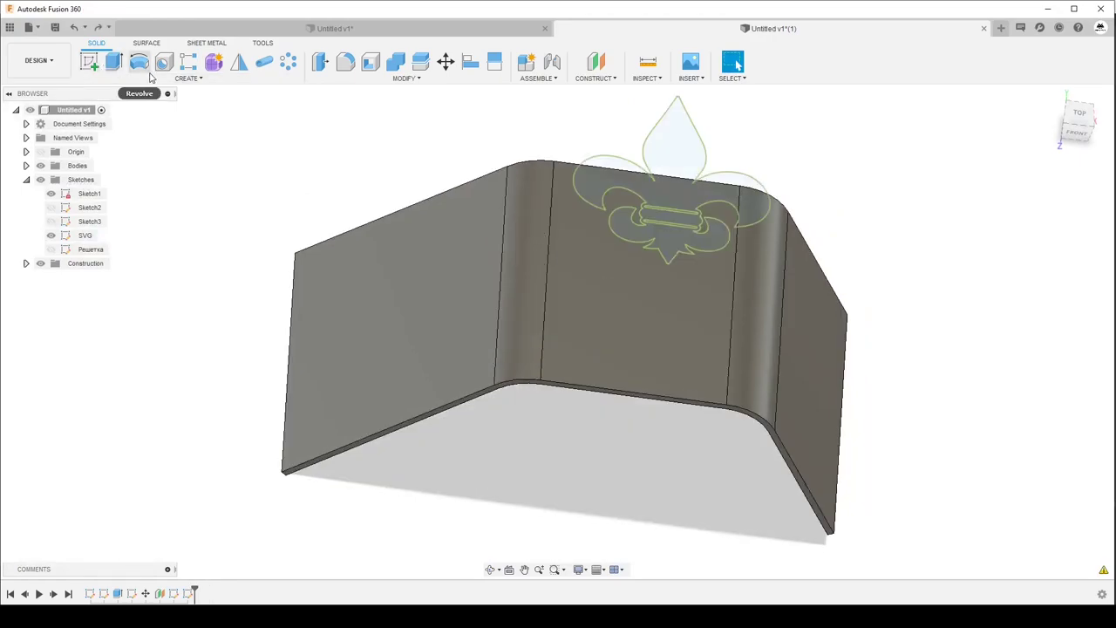
left_click(187, 77)
left_click(130, 218)
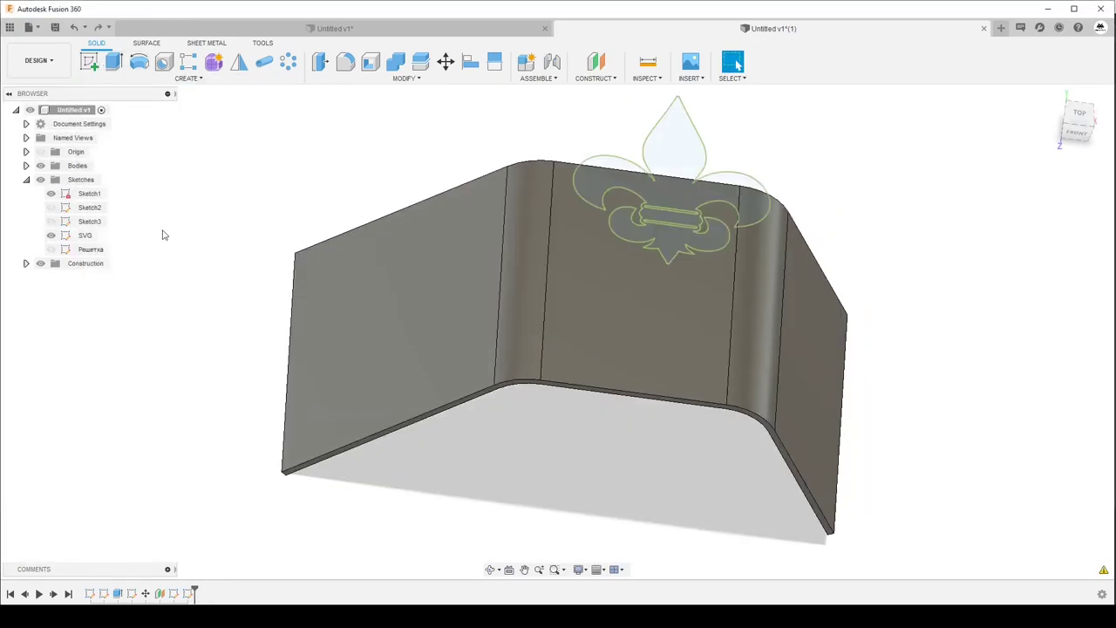
left_click(666, 179)
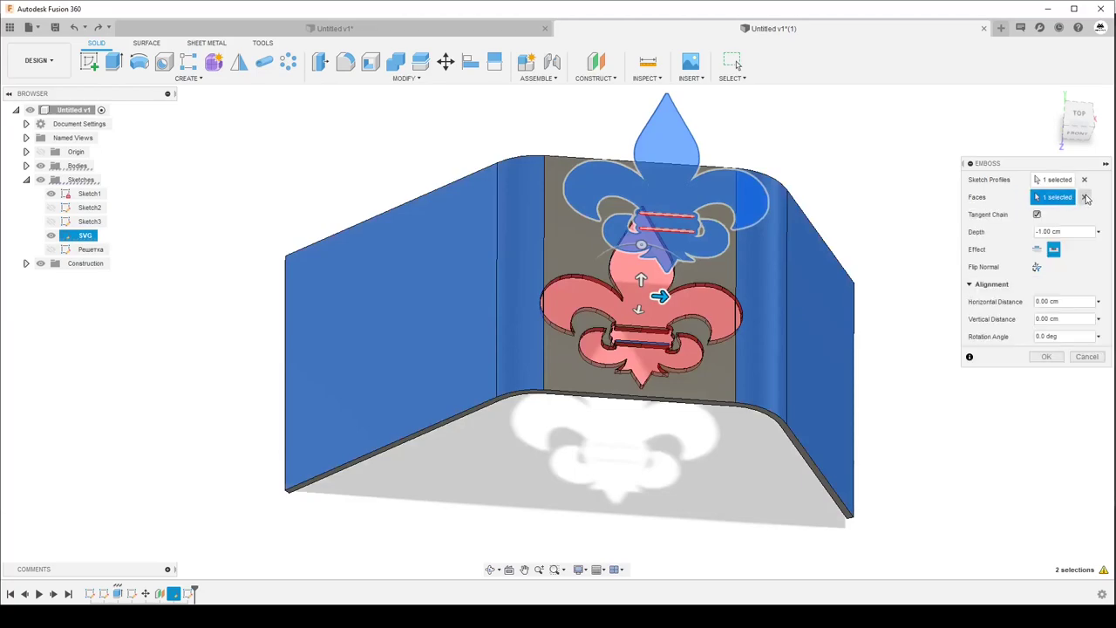
left_click(1085, 198)
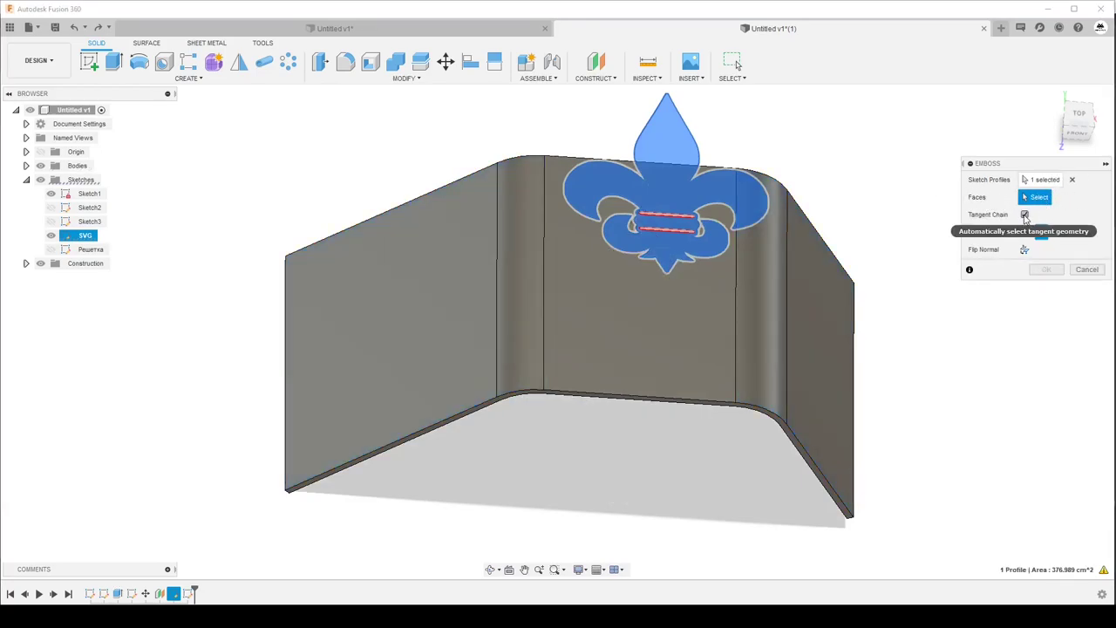
left_click(636, 314)
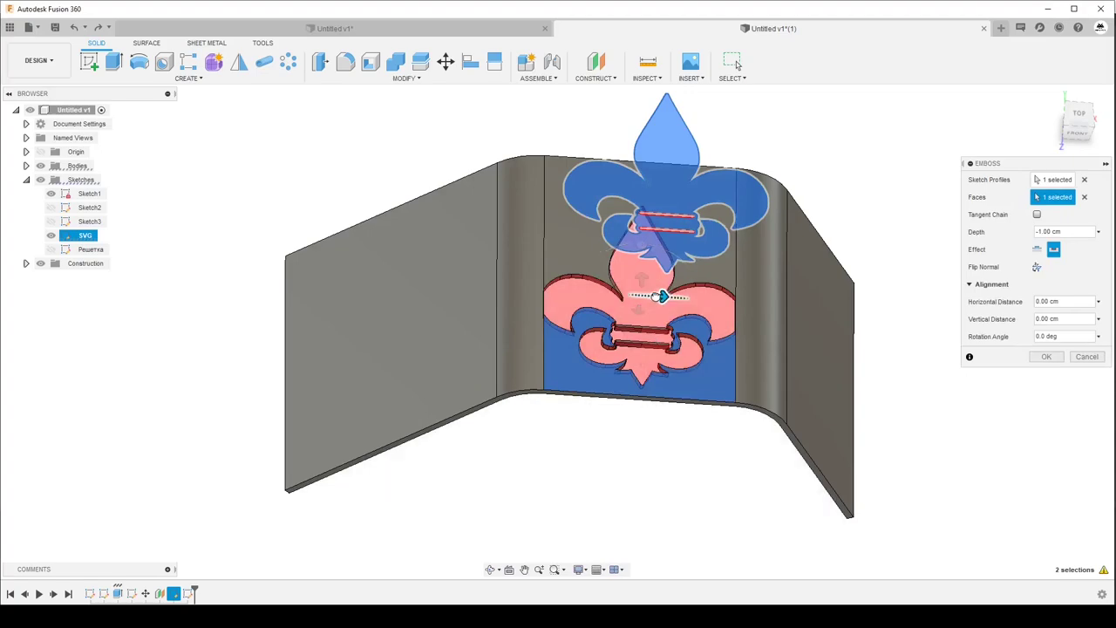
left_click_drag(659, 296, 587, 287)
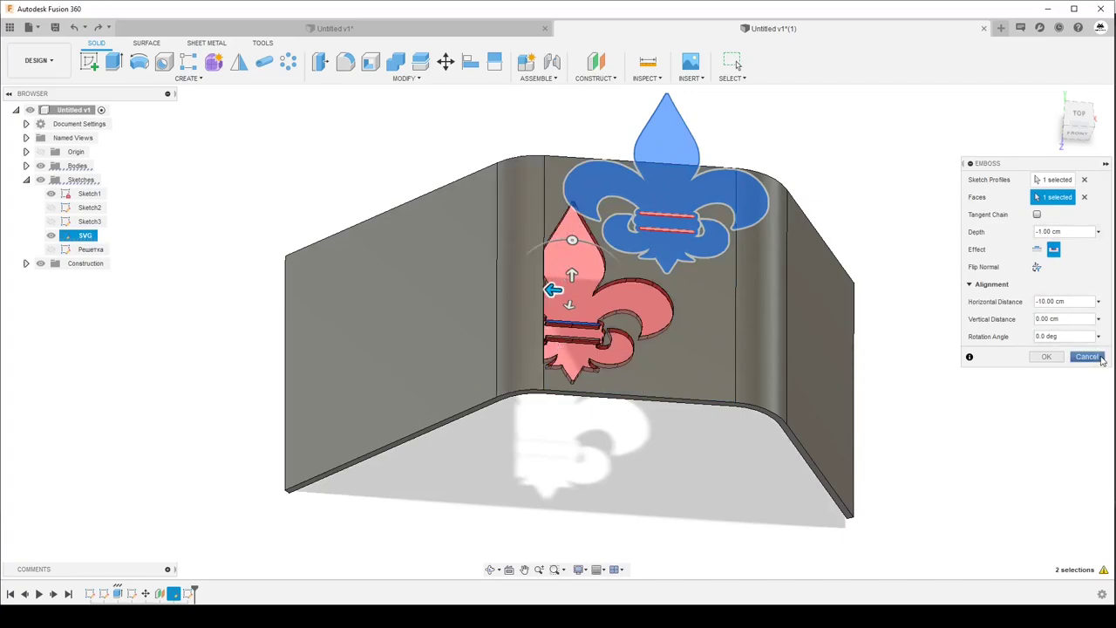
left_click(1088, 356)
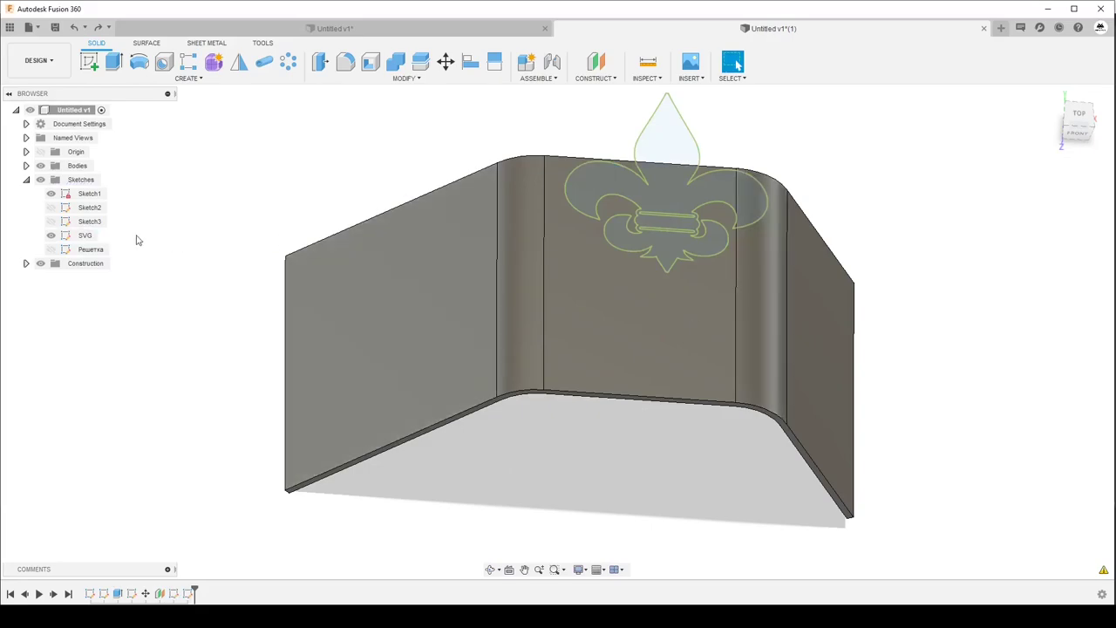
Swap the fleur-de-lis sketch for Решетка and emboss its three slot profiles.
left_click(51, 235)
left_click(51, 250)
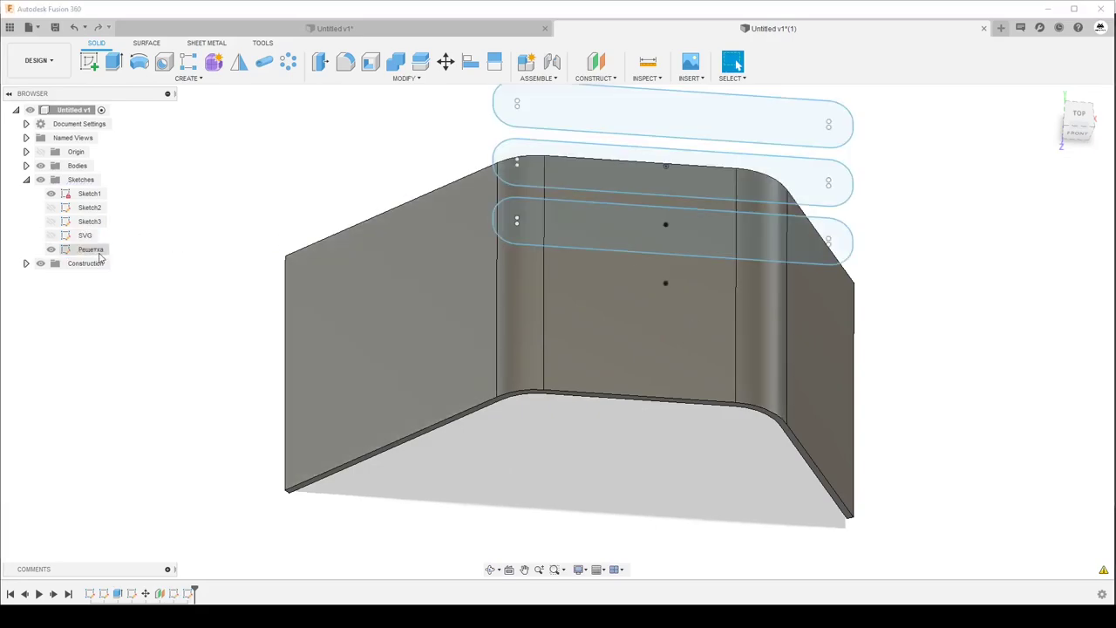
left_click(187, 78)
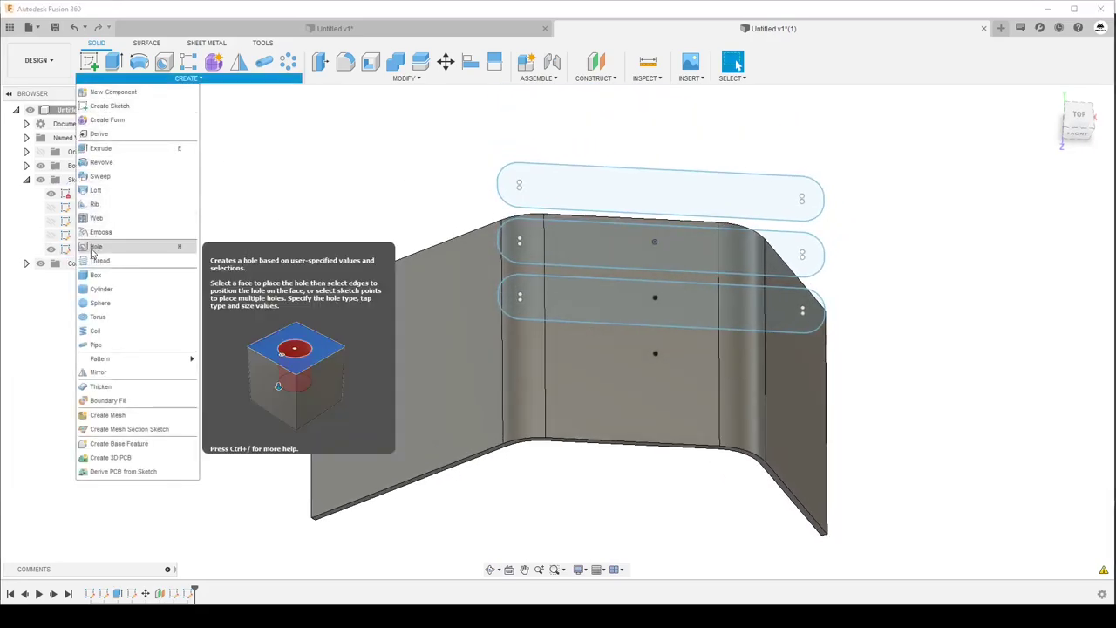
left_click(101, 232)
left_click(682, 198)
left_click(681, 253)
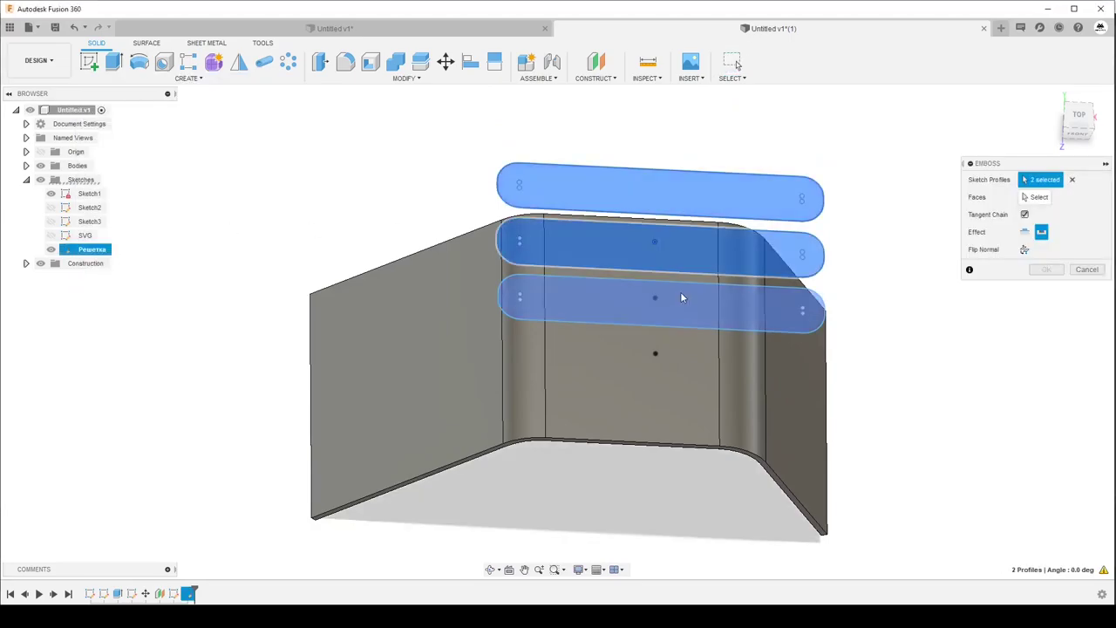
left_click(678, 294)
Wrap the three slots onto the bent sheet at -1 cm depth and apply the cut.
left_click(1025, 197)
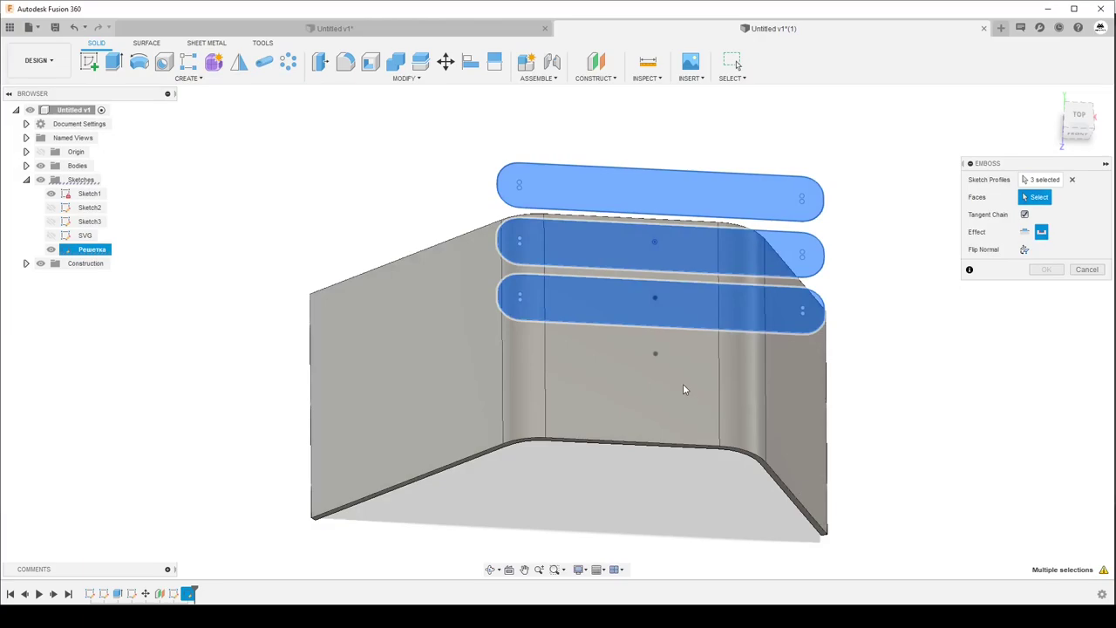
left_click(683, 384)
mouse_move(683, 384)
middle_mouse_down("shift")
mouse_move(666, 391)
mouse_move(643, 356)
middle_mouse_up("shift")
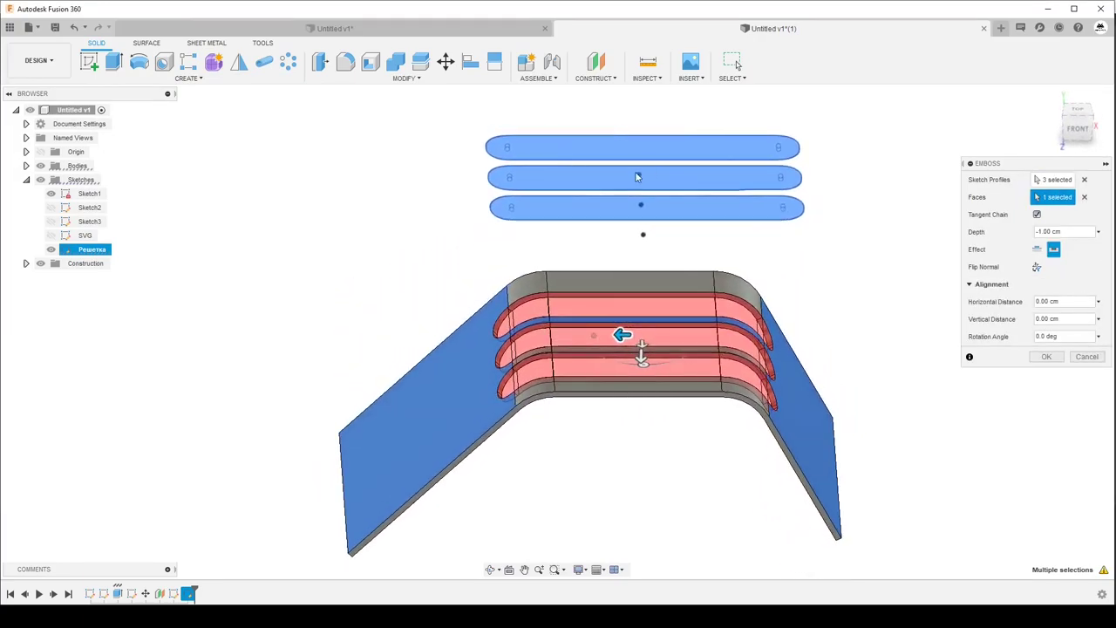
scroll(562, 358, "up", 3)
mouse_move(561, 357)
middle_mouse_down("shift")
mouse_move(471, 403)
mouse_move(806, 356)
mouse_move(660, 324)
middle_mouse_up("shift")
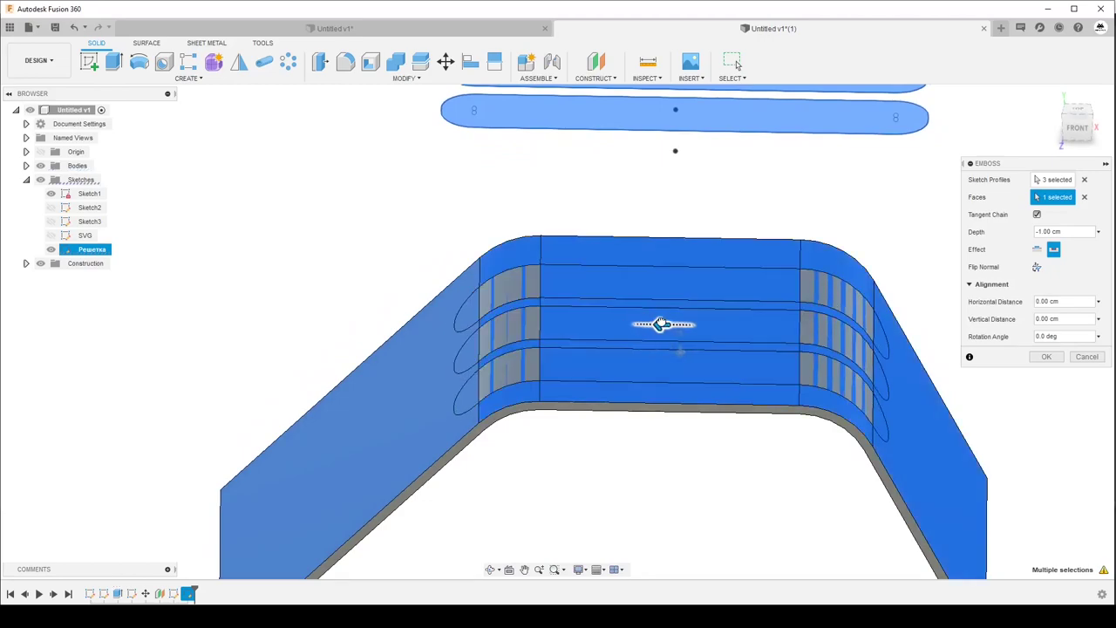
left_click(1053, 360)
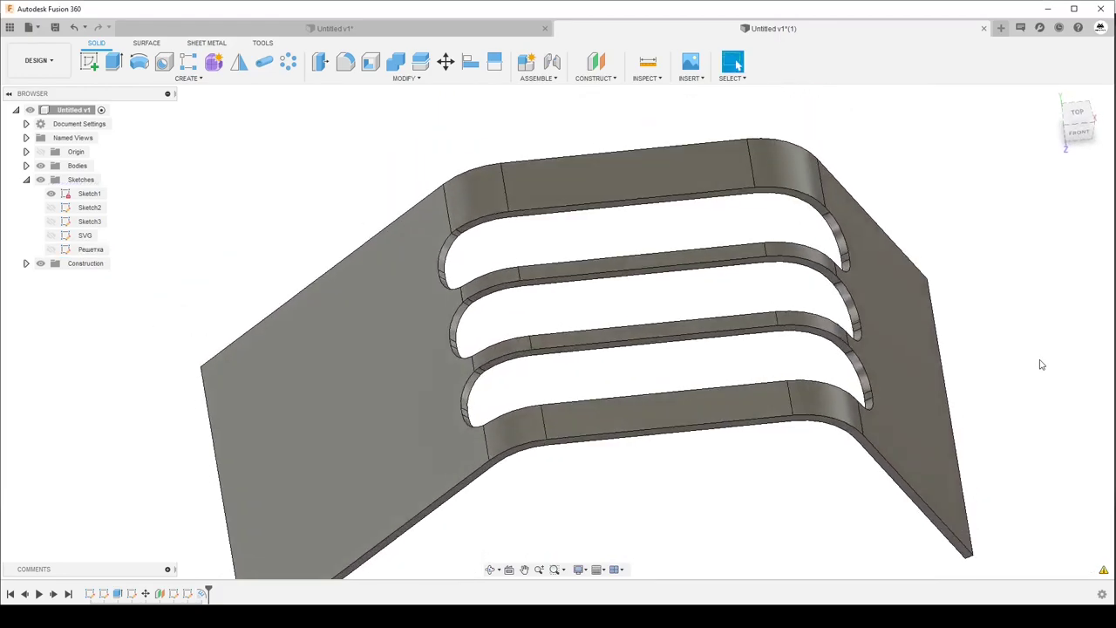
mouse_move(668, 360)
middle_mouse_down("shift")
mouse_move(656, 346)
mouse_move(673, 346)
middle_mouse_up("shift")
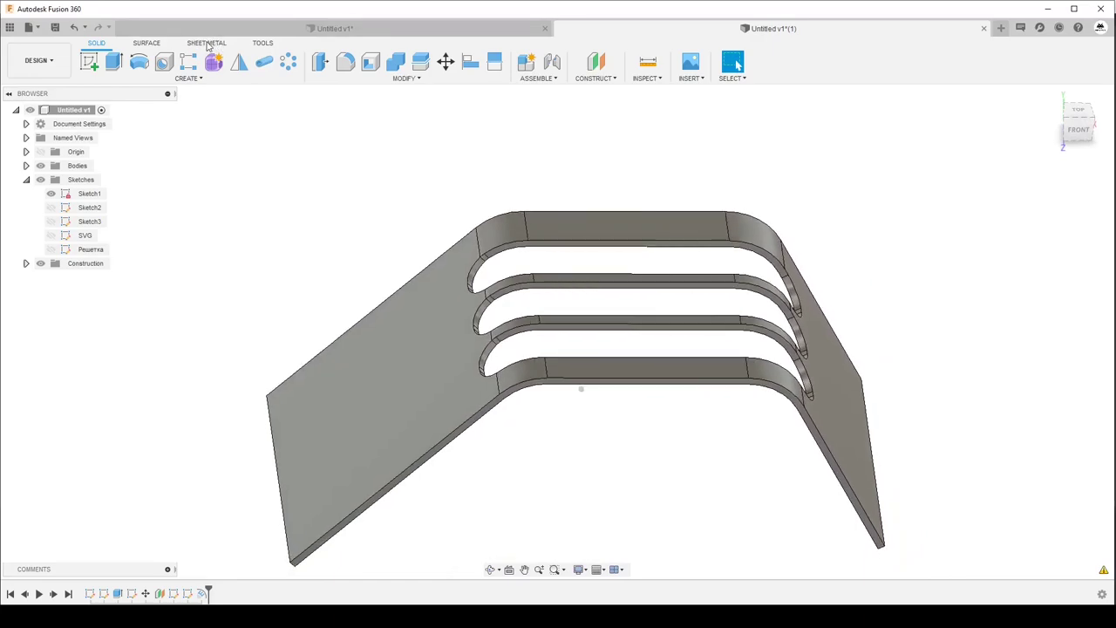
middle_click_drag(198, 44, 586, 139, "shift")
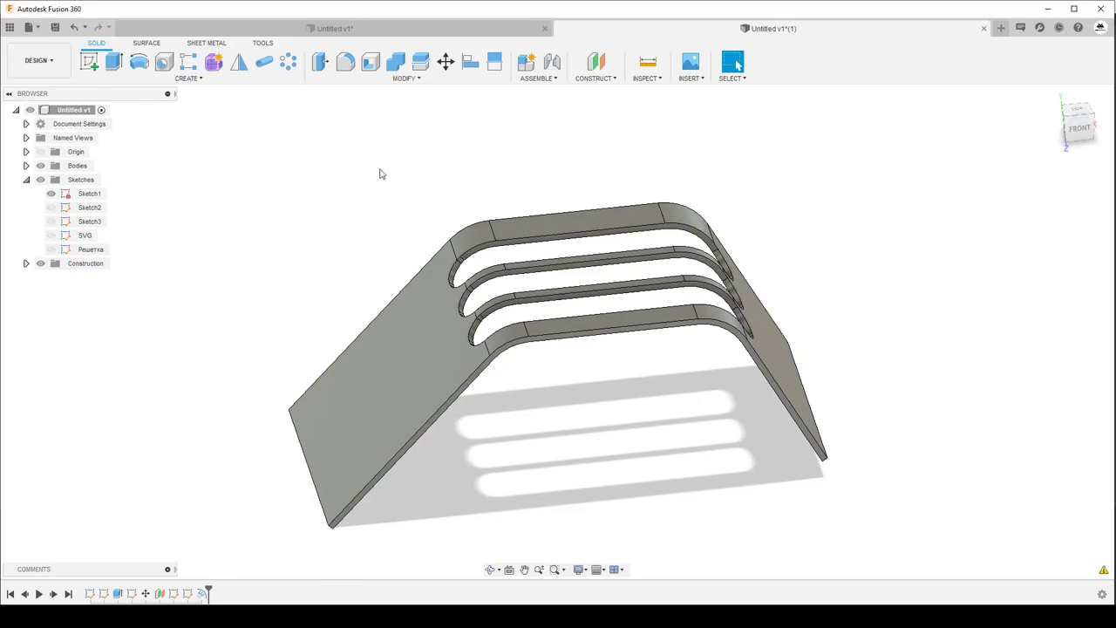
middle_click_drag(380, 174, 451, 194, "shift")
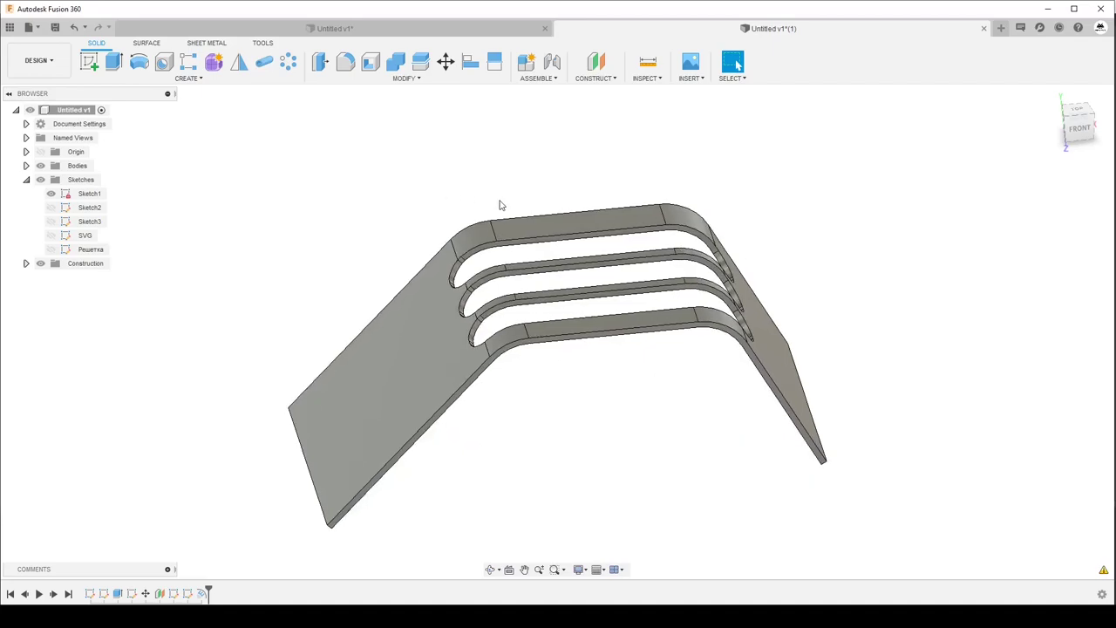